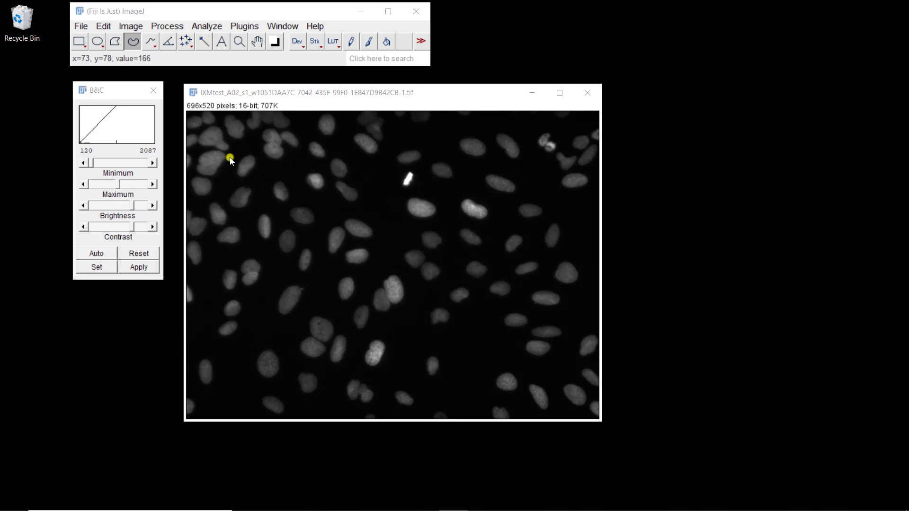
- Duplicate the original 16-bit nuclei image and title the copy 3x3
click(269, 93)
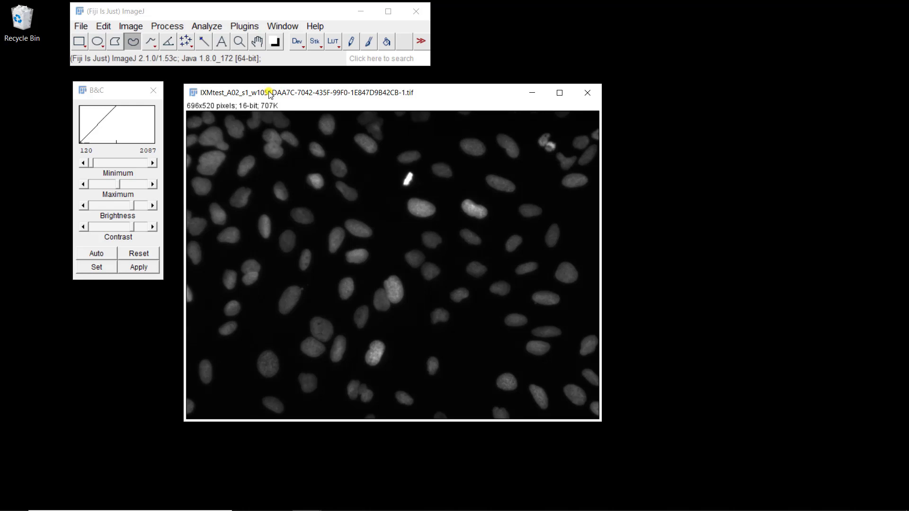
click(128, 27)
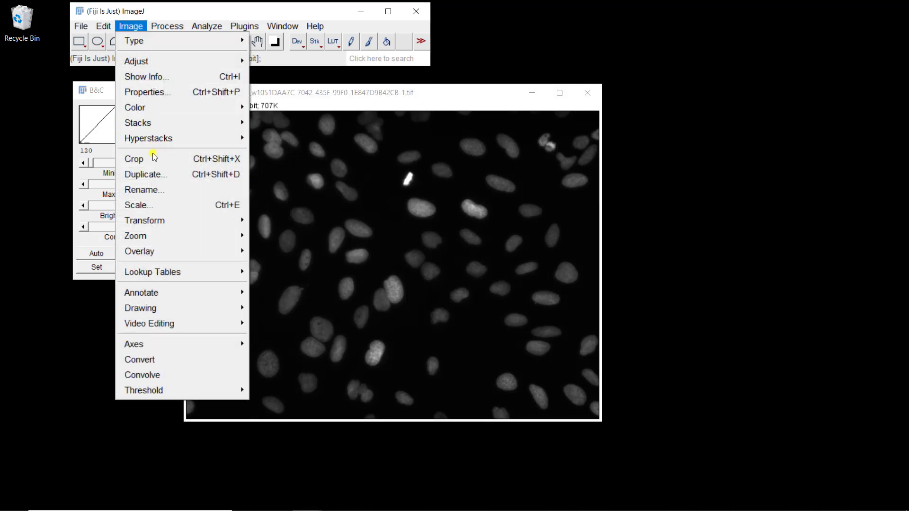
click(150, 174)
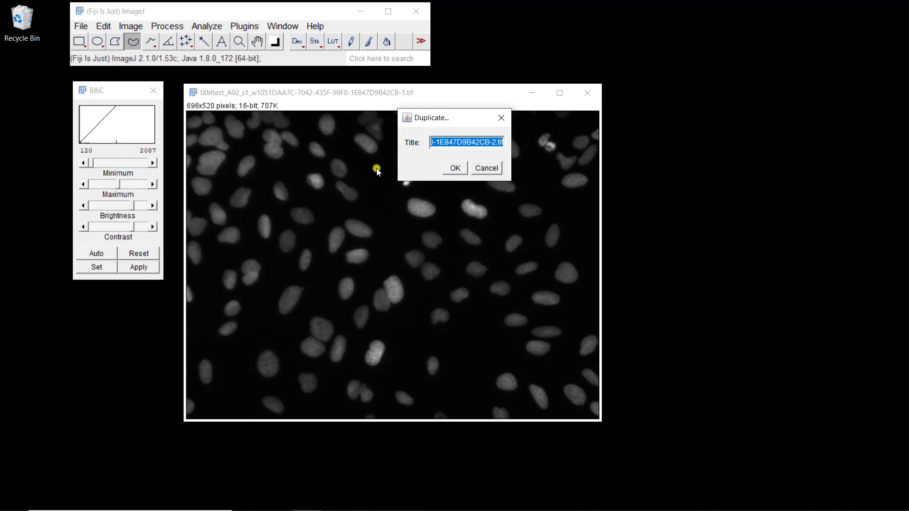
text(3)
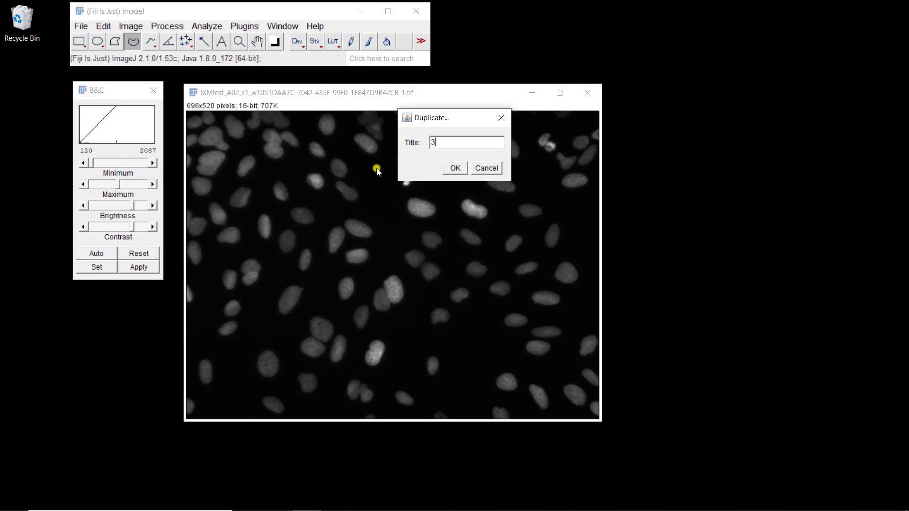
text(x3)
click(455, 169)
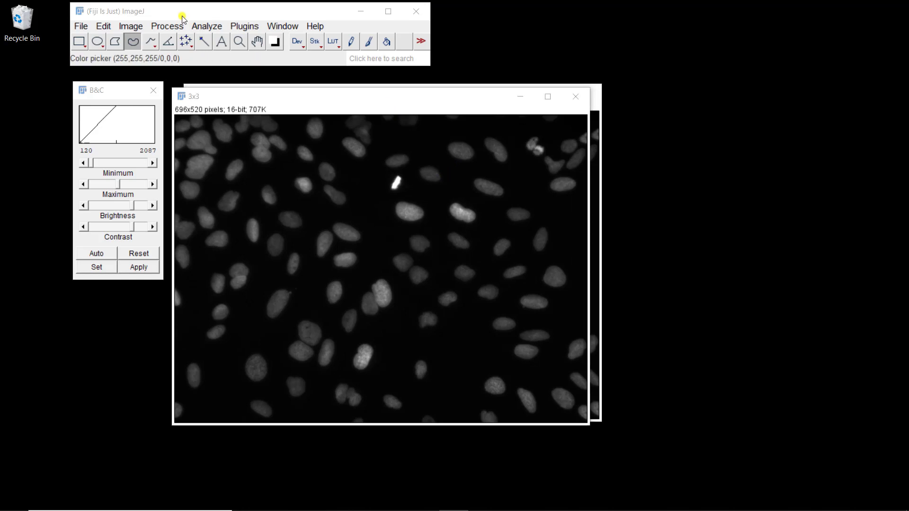
- Duplicate the 3x3 image with the title 7x7 and move the copy's window aside
click(132, 26)
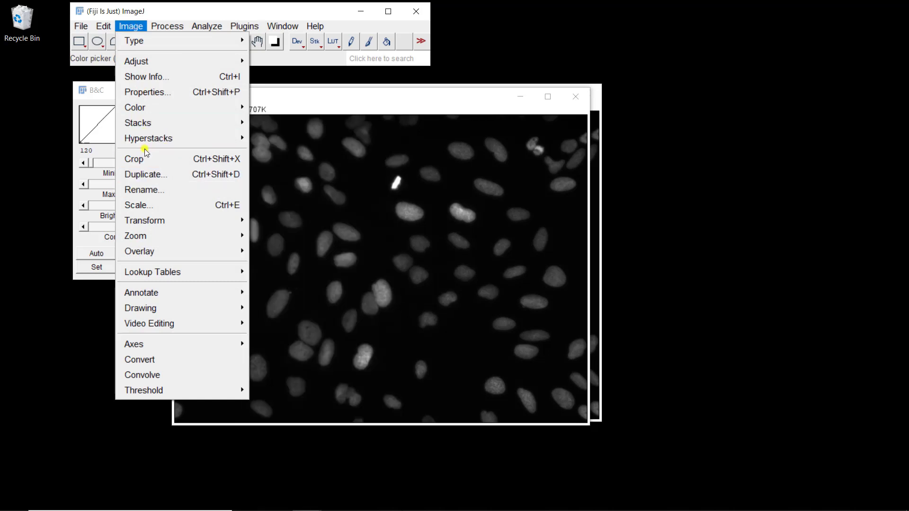
click(140, 175)
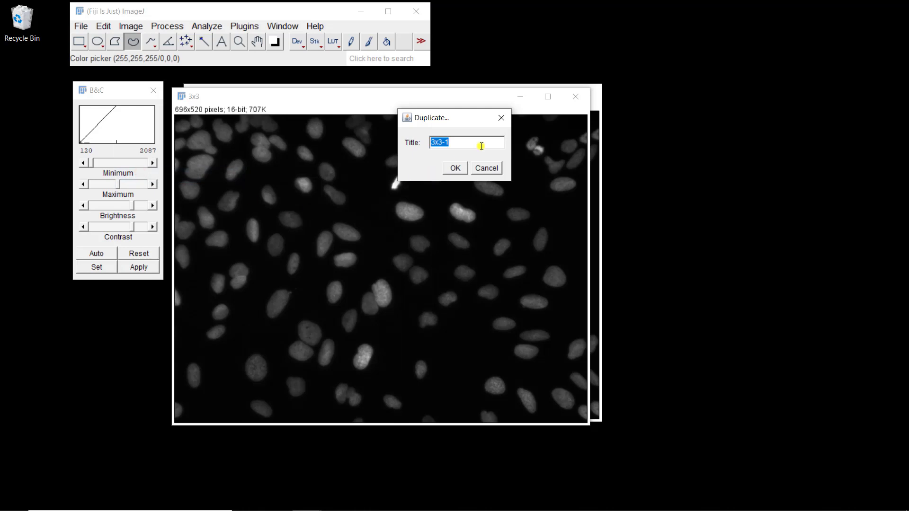
text(7x7)
key(Return)
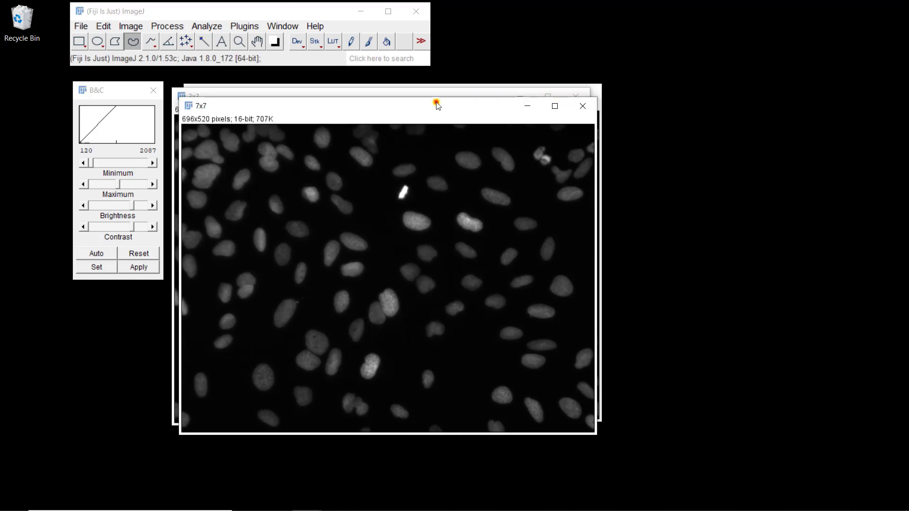
drag(436, 102, 552, 151)
- Start the Convolve filter on the 3x3 image and clear the default kernel
mouse_move(419, 99)
mouse_down()
mouse_move(374, 105)
mouse_move(316, 76)
mouse_move(405, 113)
mouse_move(422, 97)
mouse_up()
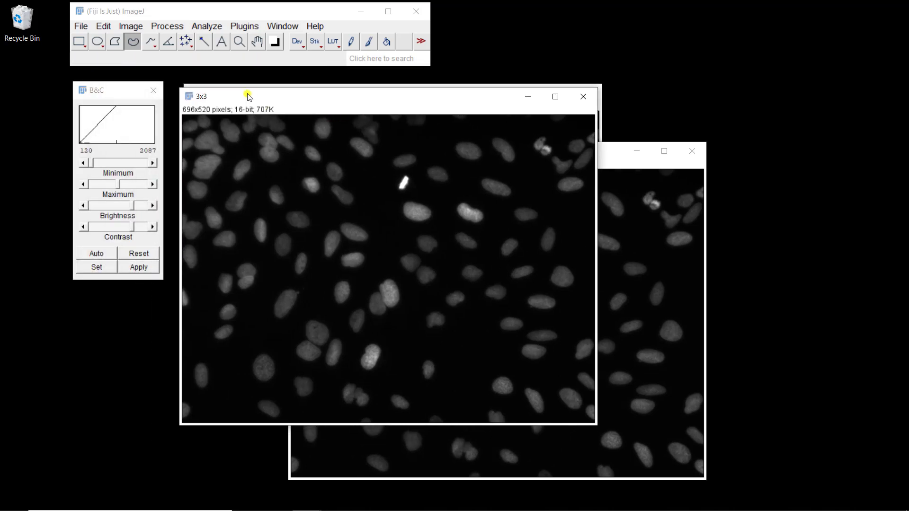
click(158, 27)
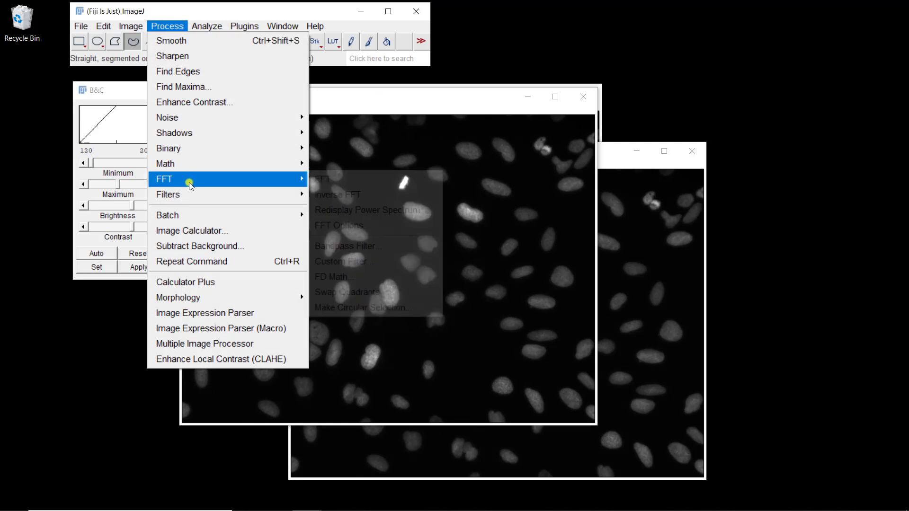
mouse_move(297, 200)
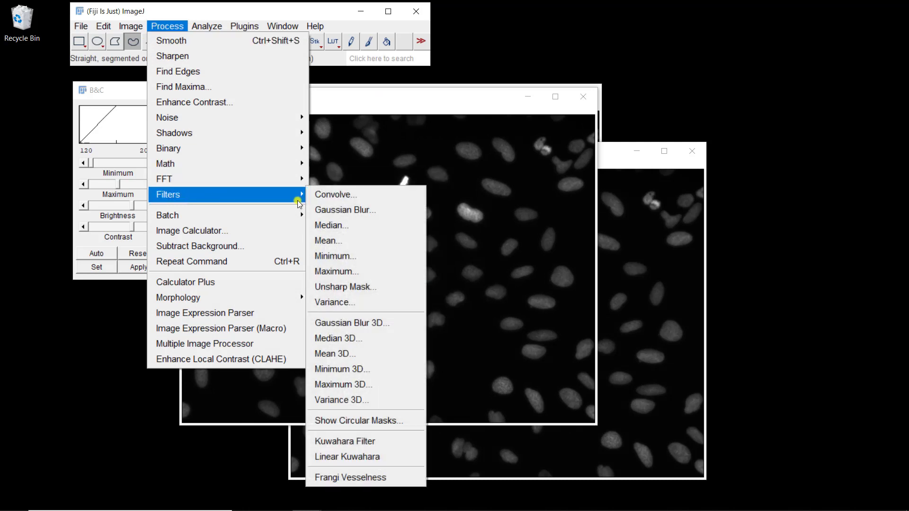
click(333, 197)
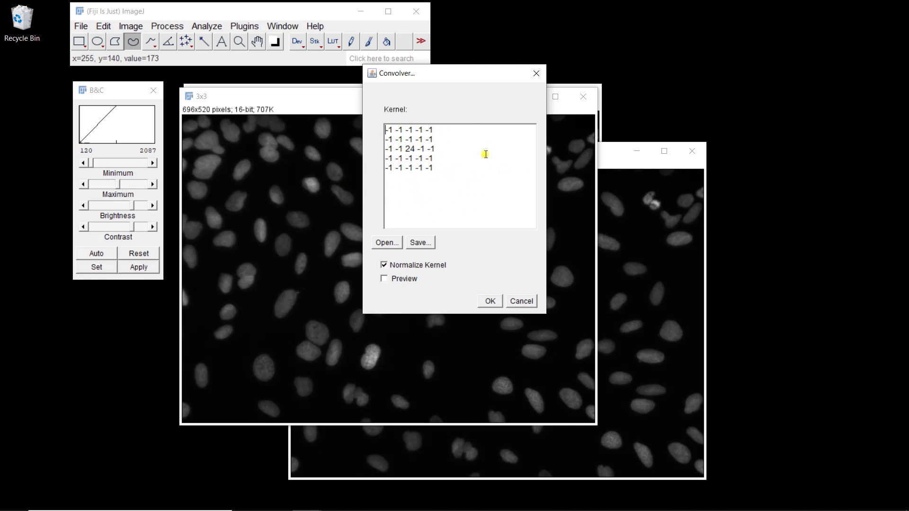
key(shift+Down)
key(shift+Down)
key(shift+Down)
key(shift+Down)
key(shift+Down)
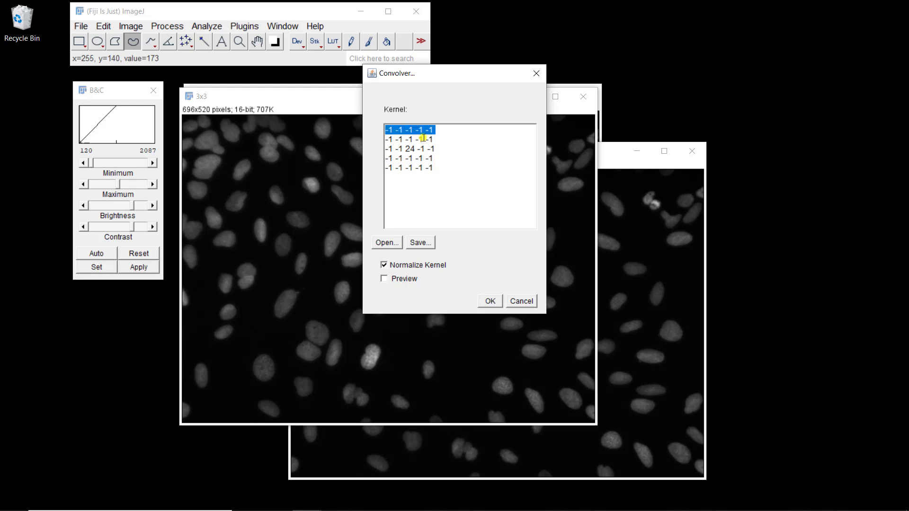
key(Delete)
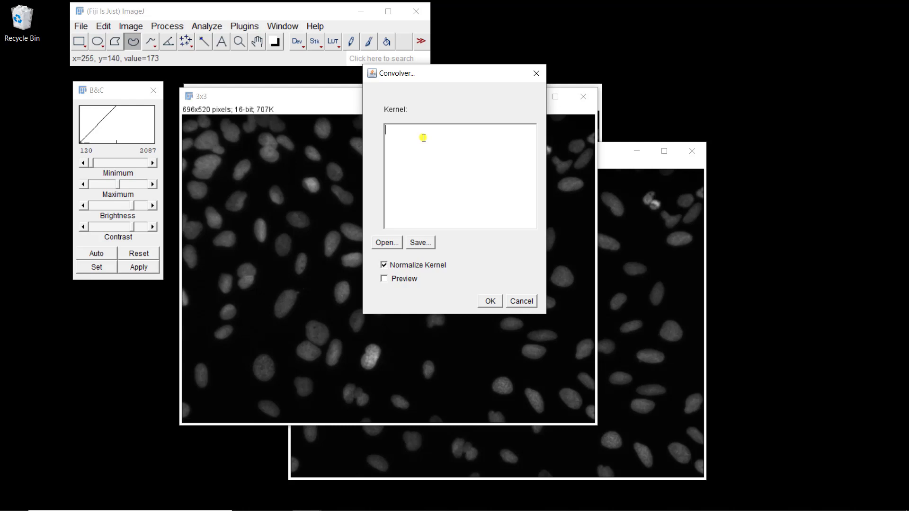
- Enter a kernel of three rows of 1 1 1 and apply the convolution to the 3x3 image
text(1 1)
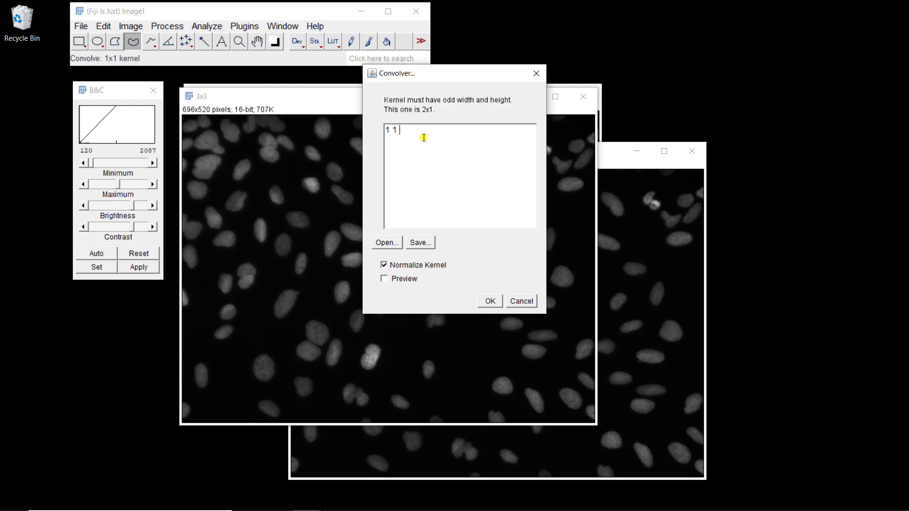
text( 1)
key(Return)
text(1 1 1)
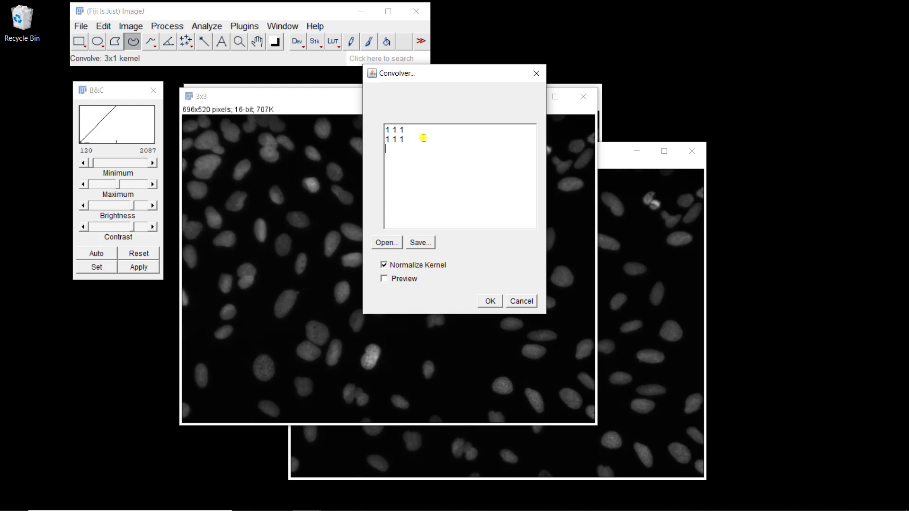
key(Return)
text(1 1)
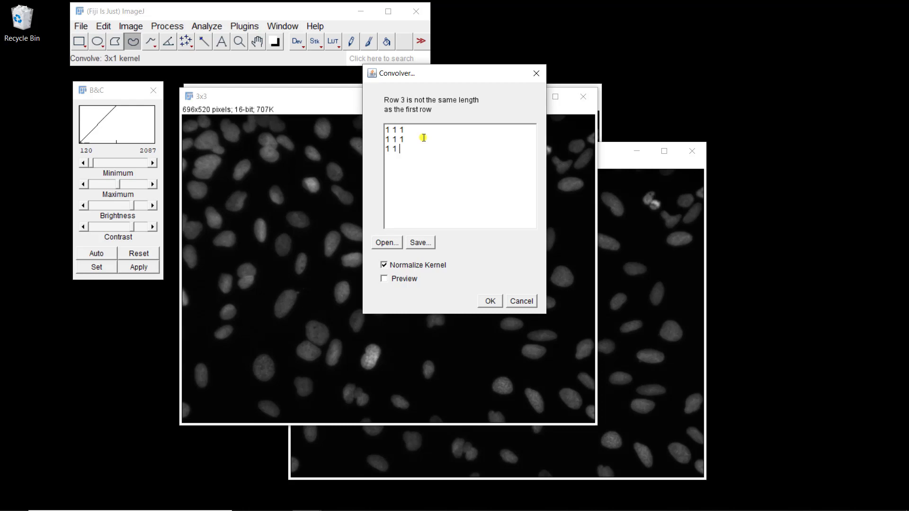
text( 1)
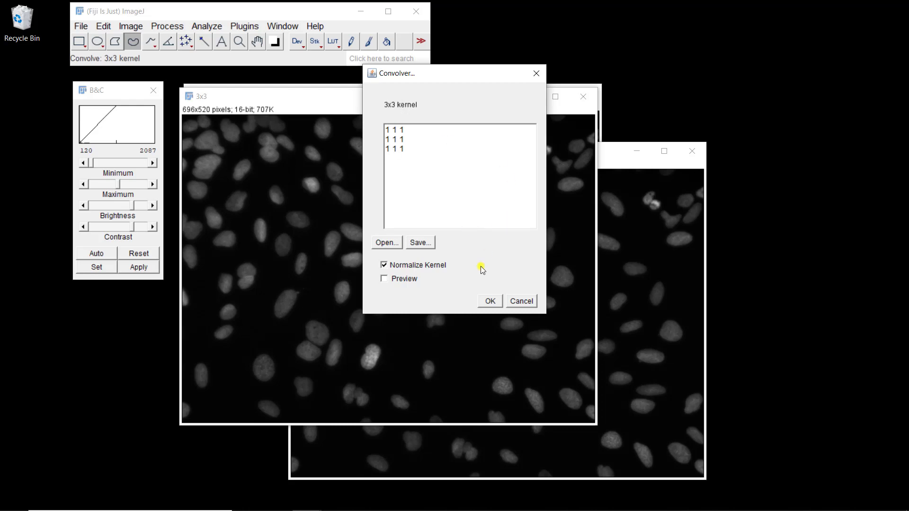
click(489, 302)
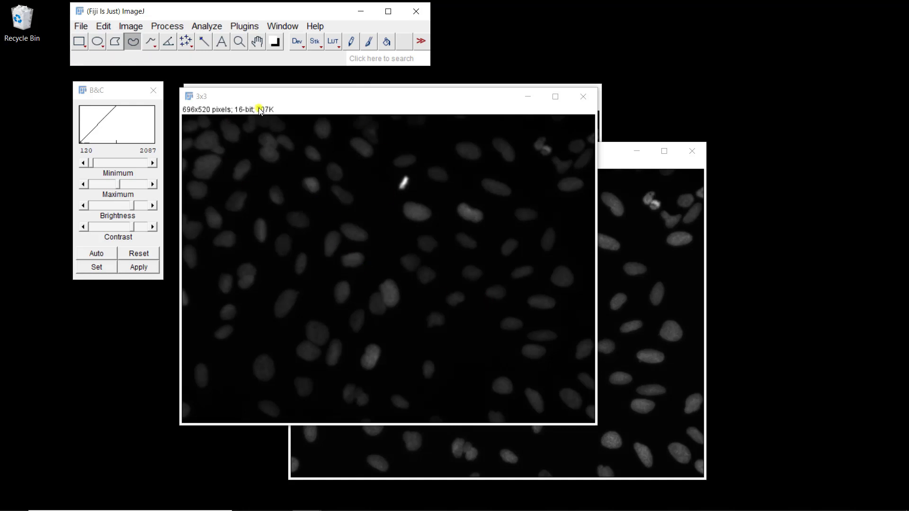
- Lower the display maximum of the convolved 3x3 image to about 1923
click(125, 91)
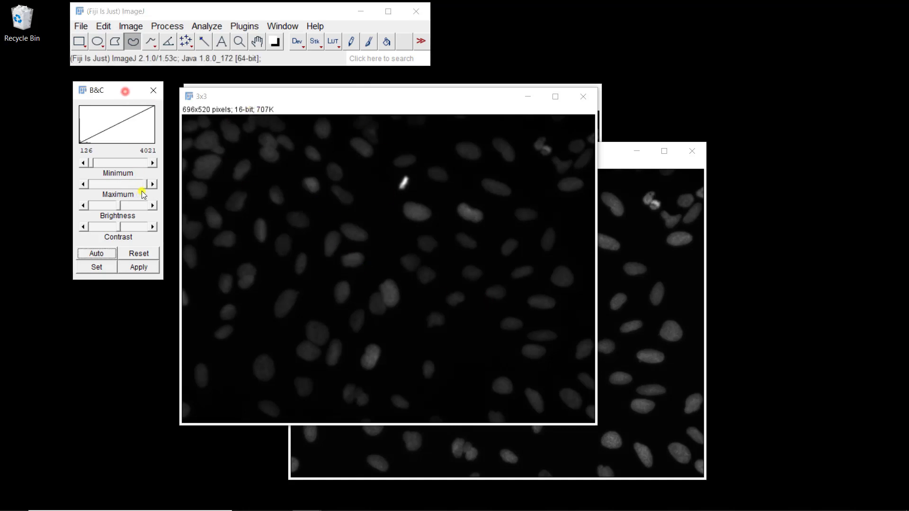
drag(141, 184, 114, 196)
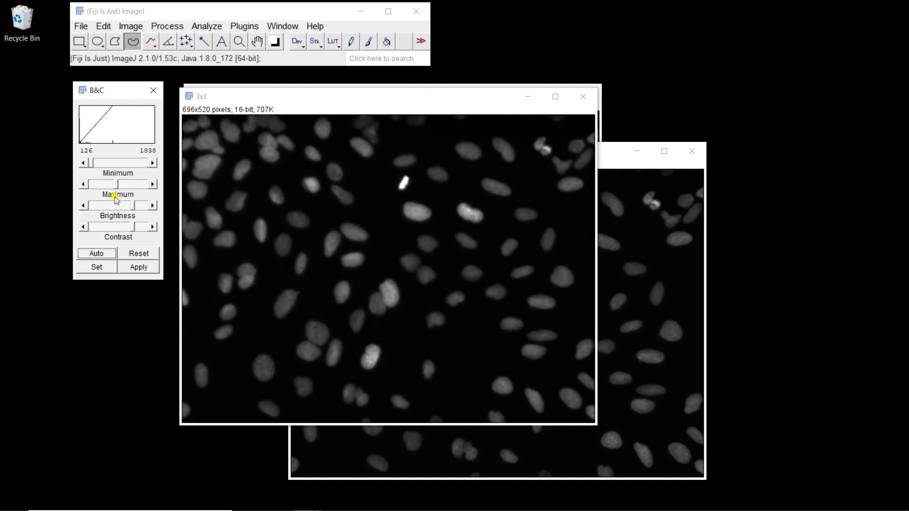
- Start the Convolve filter on the 7x7 image and replace the kernel with a single row of seven 1s
click(614, 159)
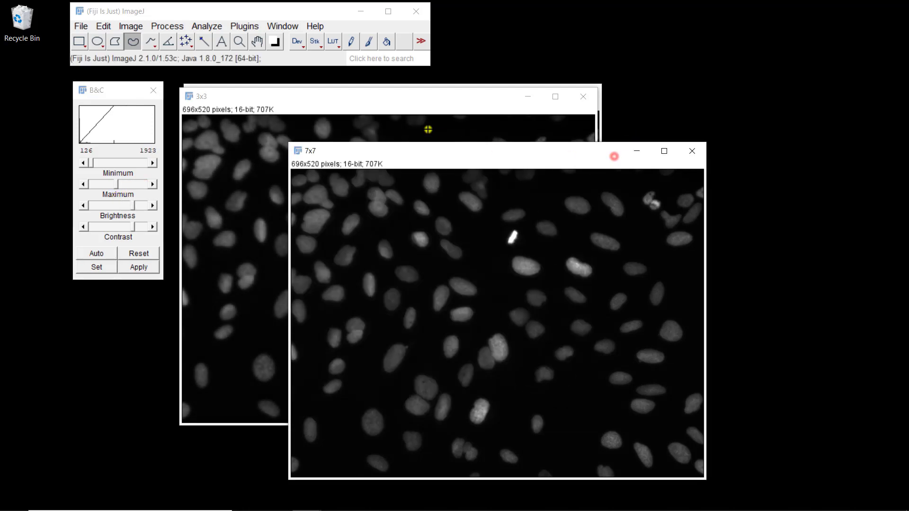
click(135, 27)
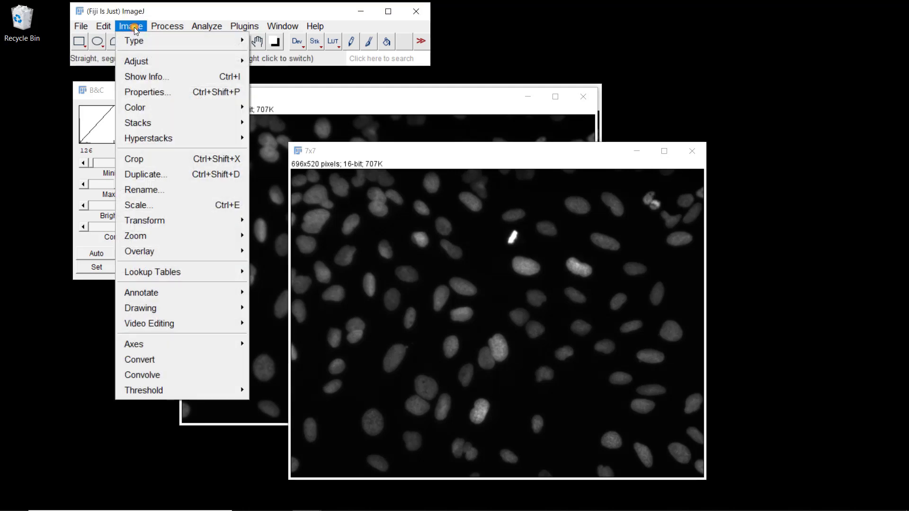
mouse_move(157, 26)
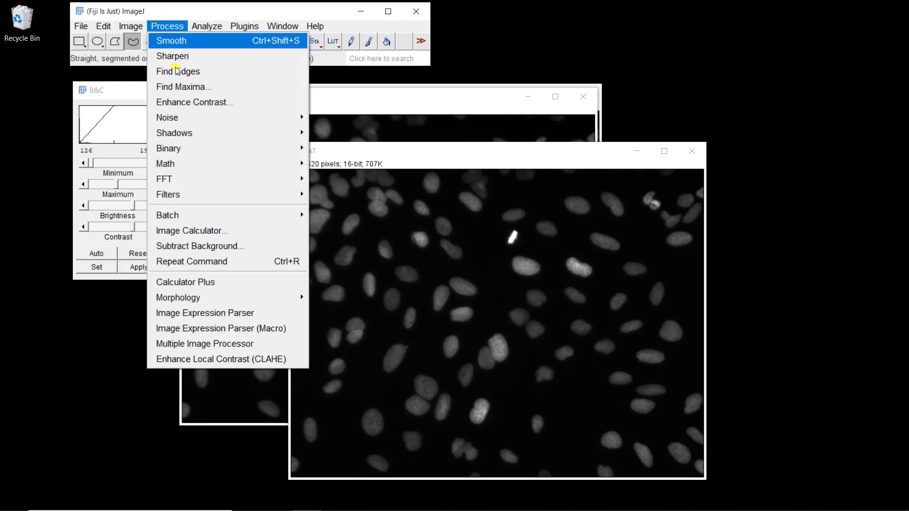
mouse_move(190, 195)
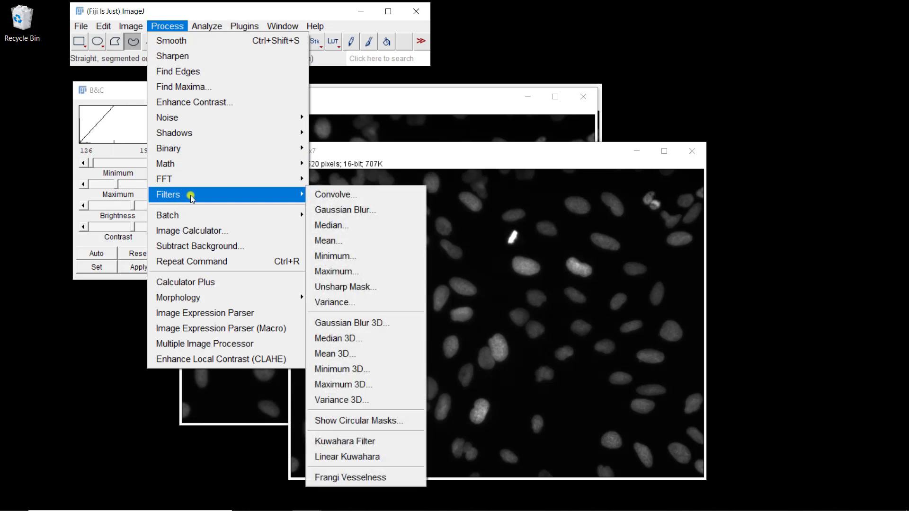
click(350, 200)
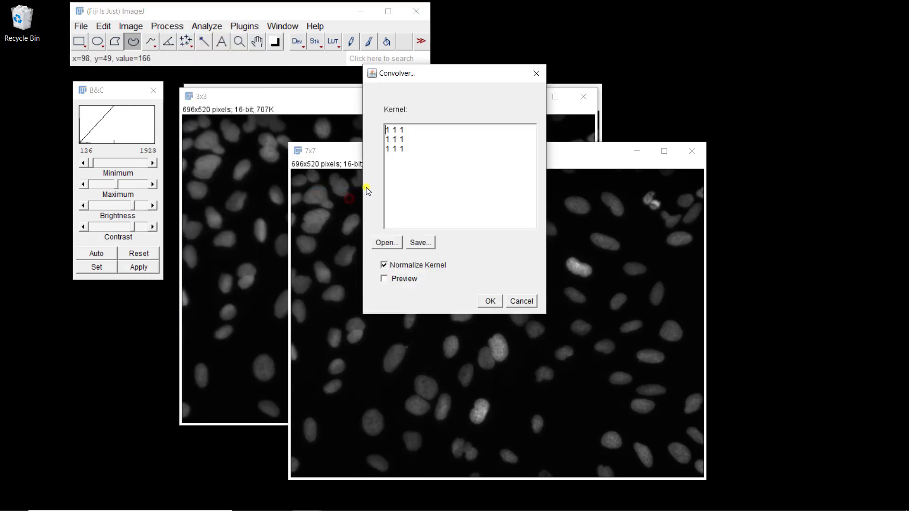
key(shift+Down)
key(shift+End)
key(Delete)
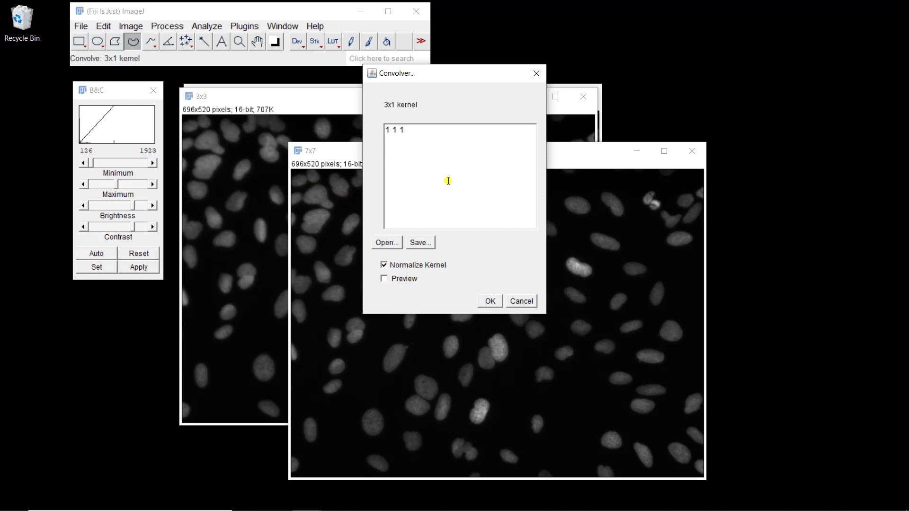
text(1 )
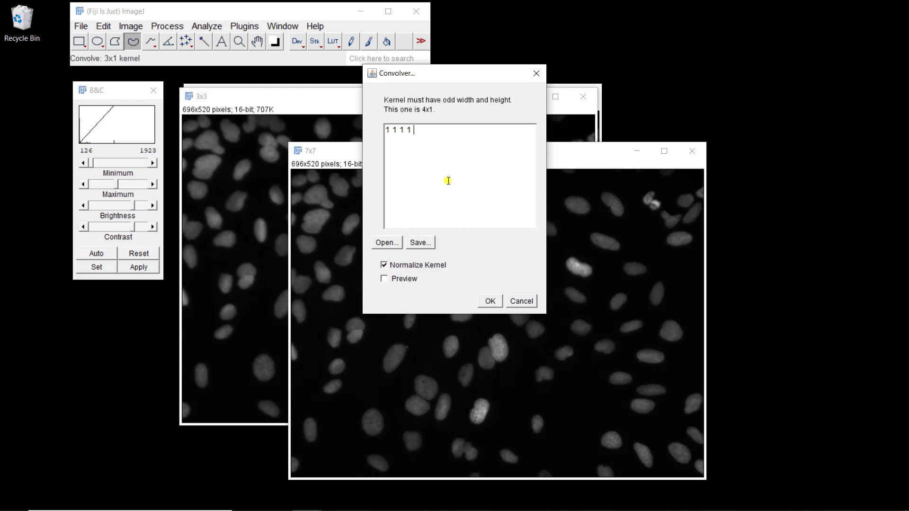
text(1 1 1)
- Copy the row of seven 1s until the kernel has seven rows, and apply the convolution to the 7x7 image
key(shift+Left)
key(shift+Left)
key(shift+Left)
key(shift+Left)
key(shift+Left)
key(shift+Left)
key(shift+Left)
key(shift+Left)
key(shift+Left)
key(shift+Left)
key(shift+Left)
key(shift+Left)
key(shift+Left)
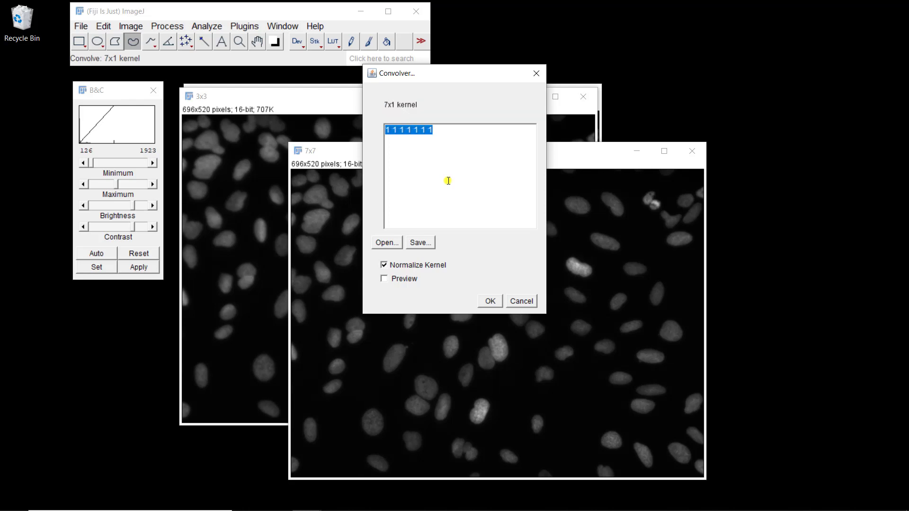
key(ctrl+c)
key(Right)
key(Return)
key(ctrl+v)
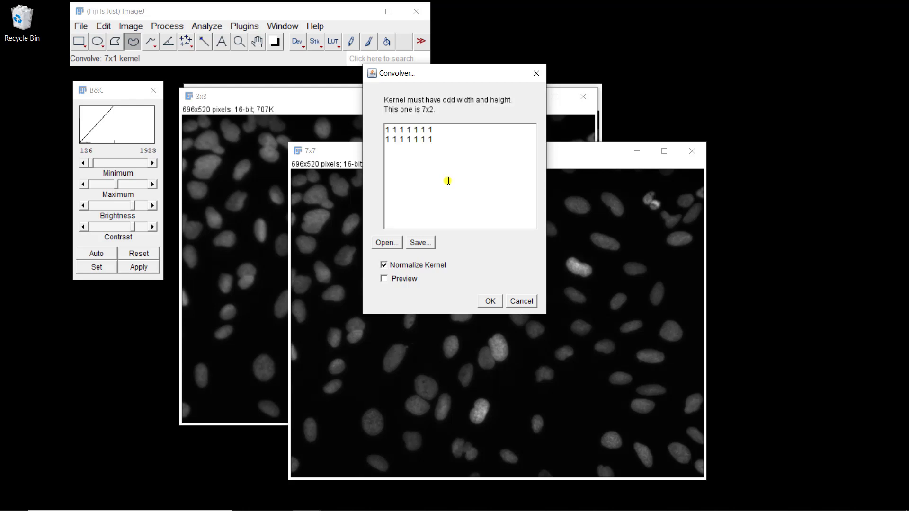
key(Return)
key(ctrl+v)
key(Return)
key(ctrl+v)
key(Return)
key(ctrl+v)
key(Return)
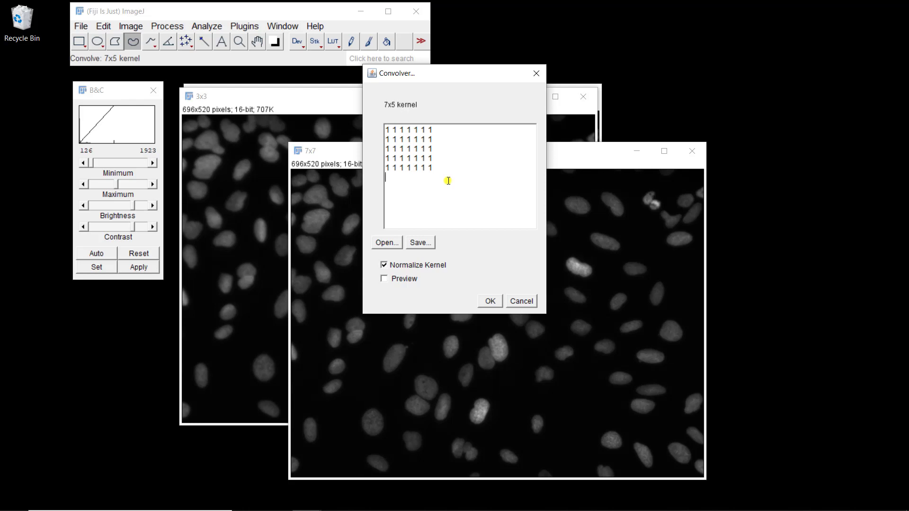
key(ctrl+v)
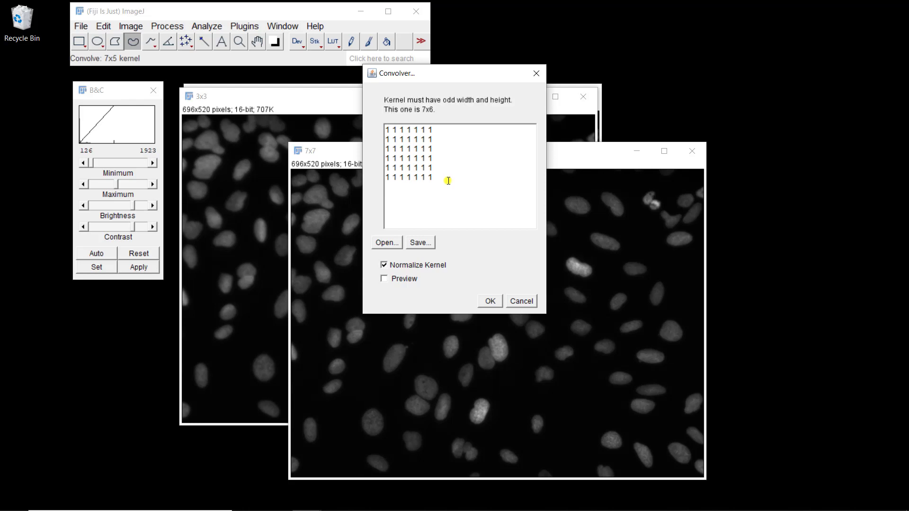
key(Return)
key(ctrl+v)
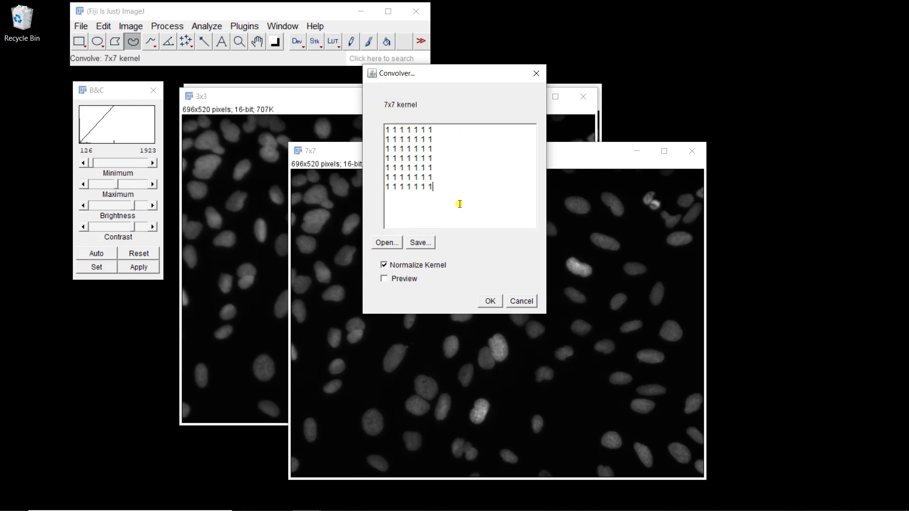
click(490, 302)
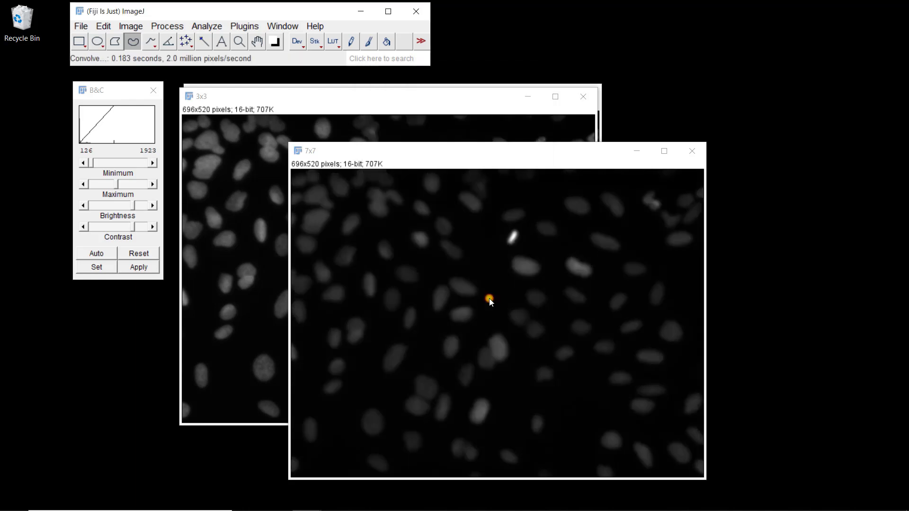
- Lower the display maximum of the convolved 7x7 image to about 1632 and move its window beside the 3x3 image
click(116, 98)
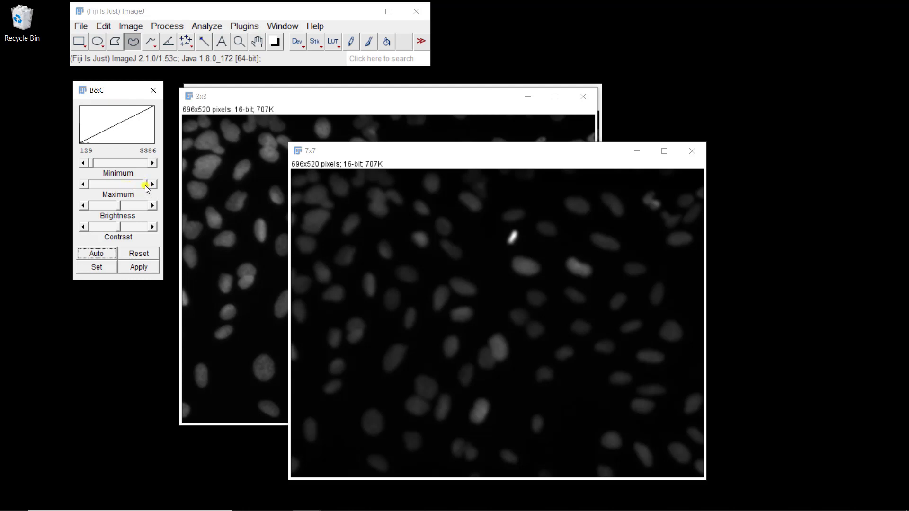
drag(146, 186, 119, 185)
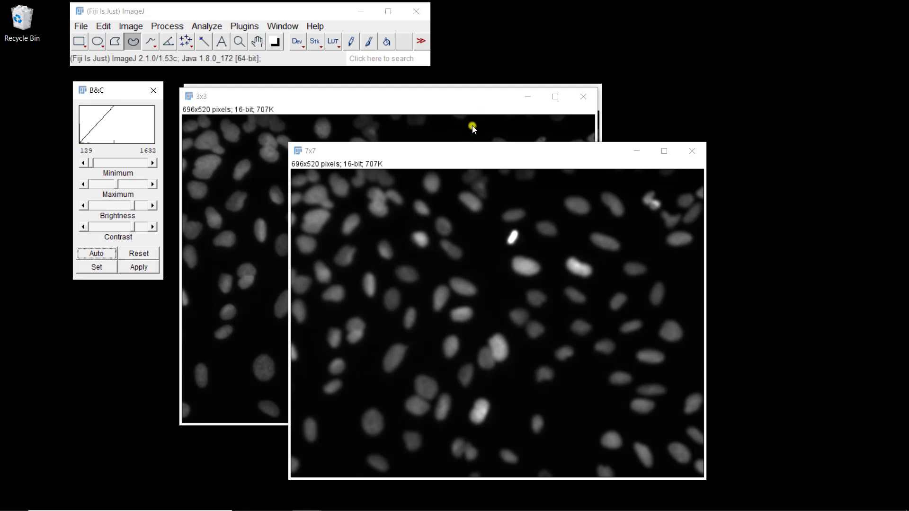
click(434, 160)
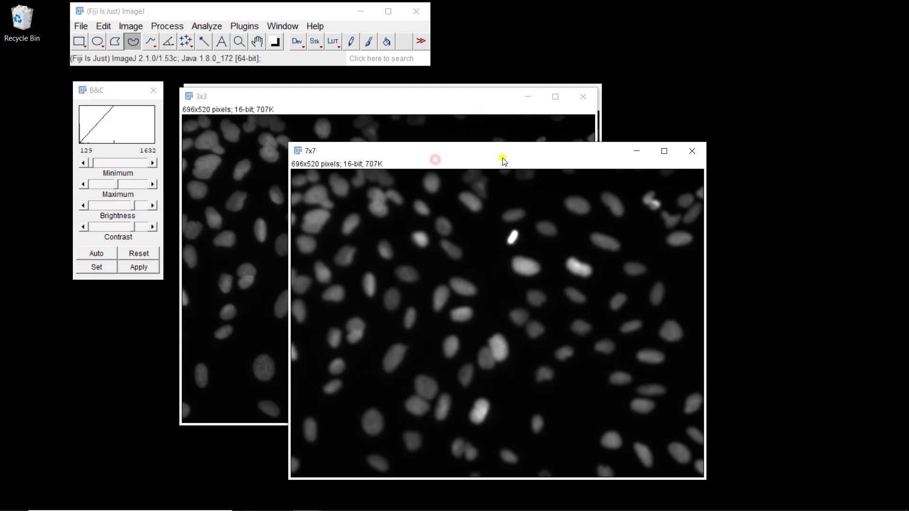
drag(489, 160, 649, 131)
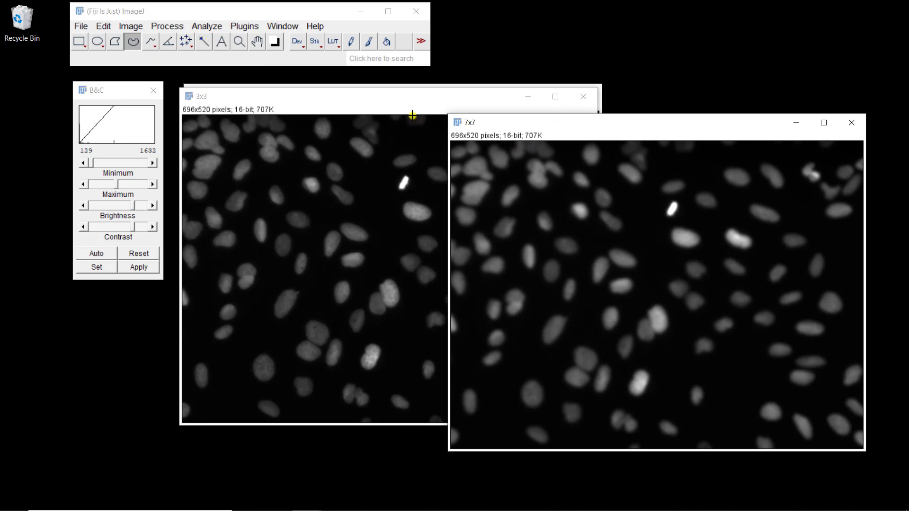
- Examine the 3x3 and 7x7 images side by side at 600% zoom on the same cluster of nuclei
click(404, 100)
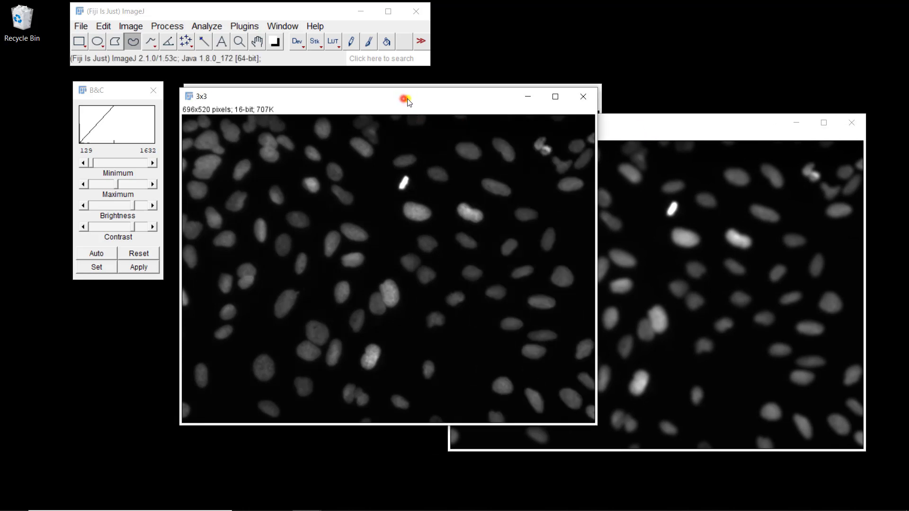
drag(407, 99, 411, 98)
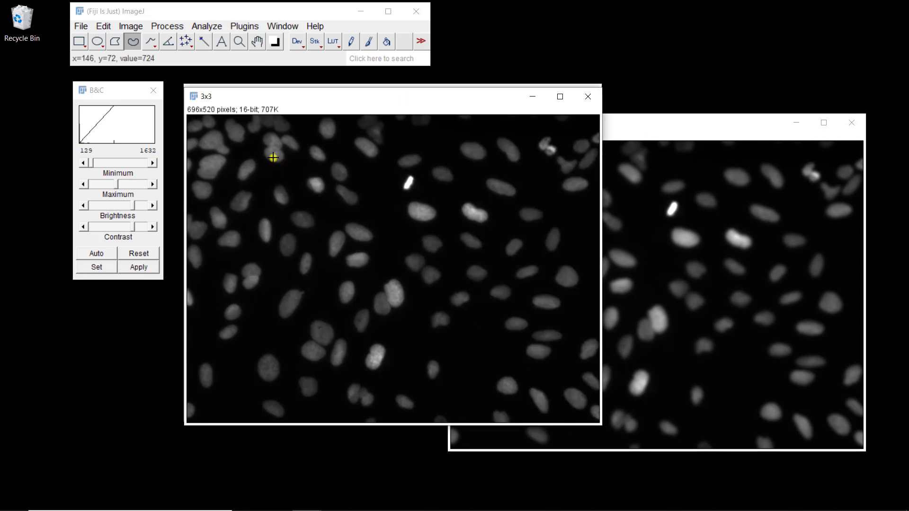
scroll(273, 158, up, 4)
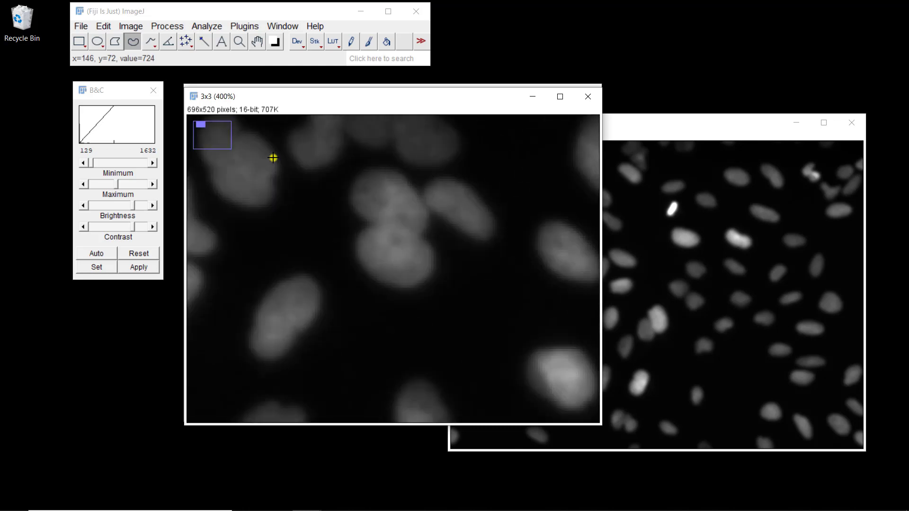
scroll(273, 157, up, 1)
click(640, 126)
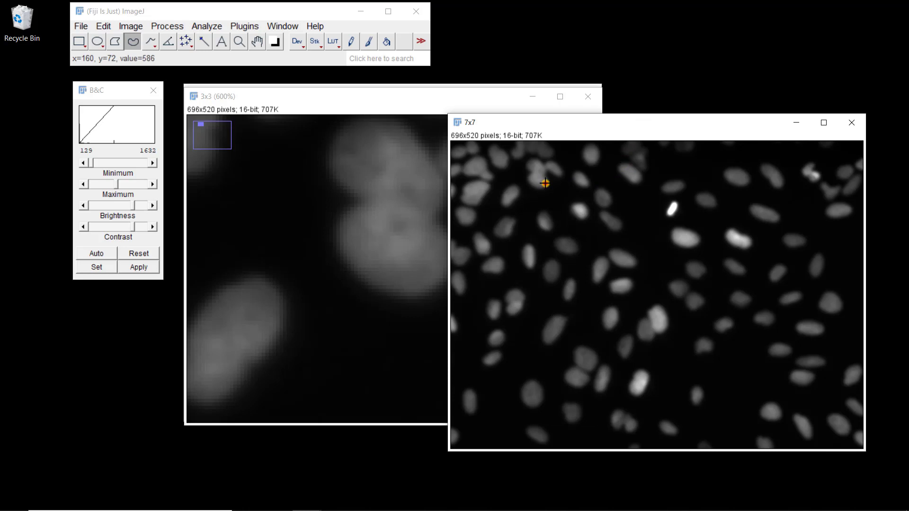
scroll(545, 183, up, 3)
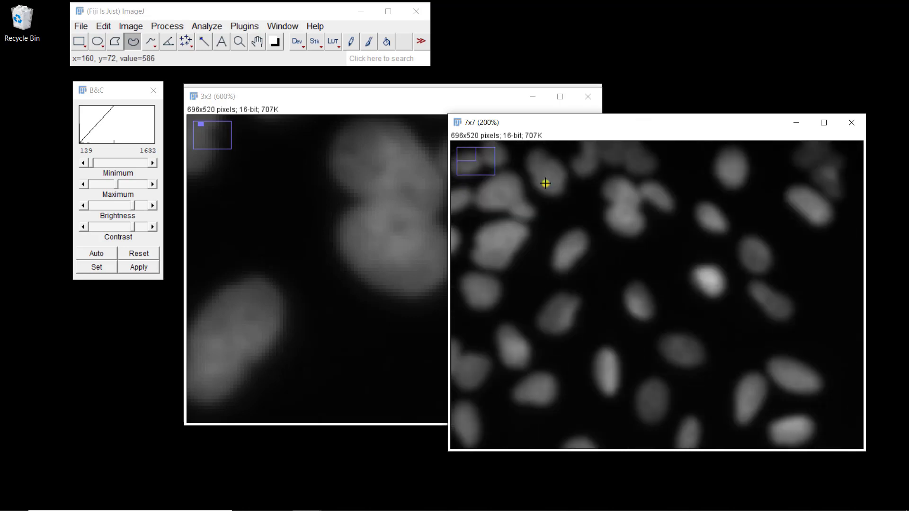
scroll(544, 182, up, 2)
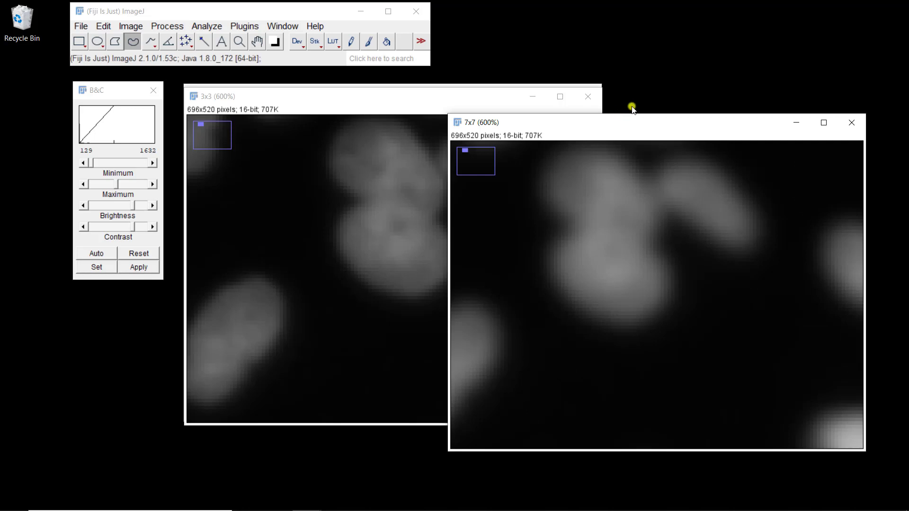
click(624, 122)
drag(647, 116, 646, 95)
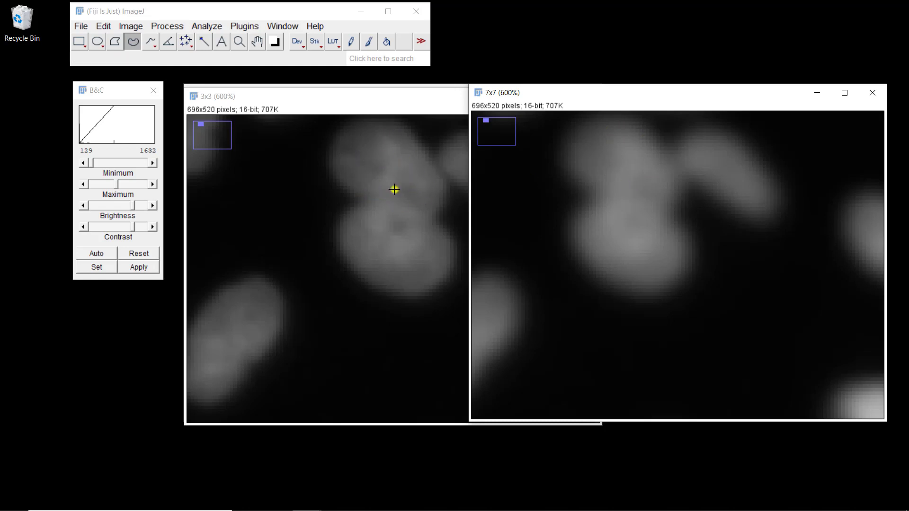
- Examine the same nuclei cluster in the original image at 600% zoom, next to the two convolved images
click(380, 106)
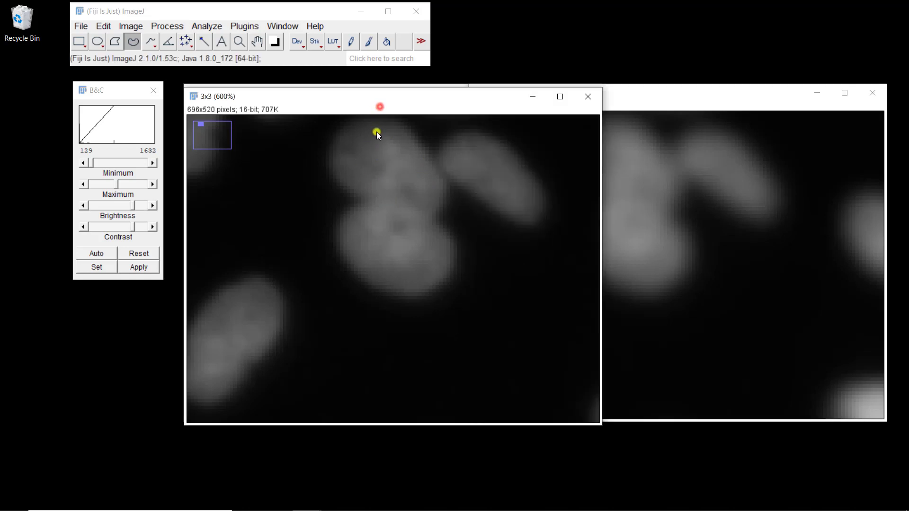
drag(379, 101, 377, 125)
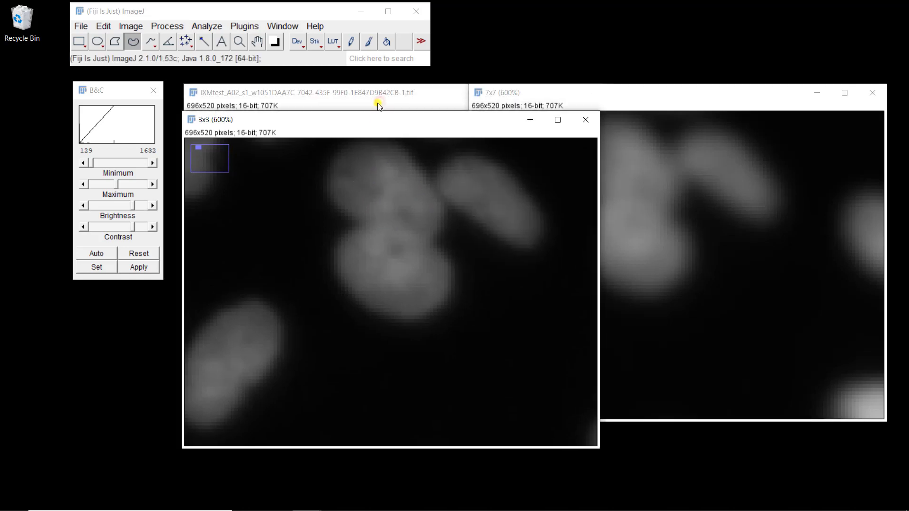
click(379, 93)
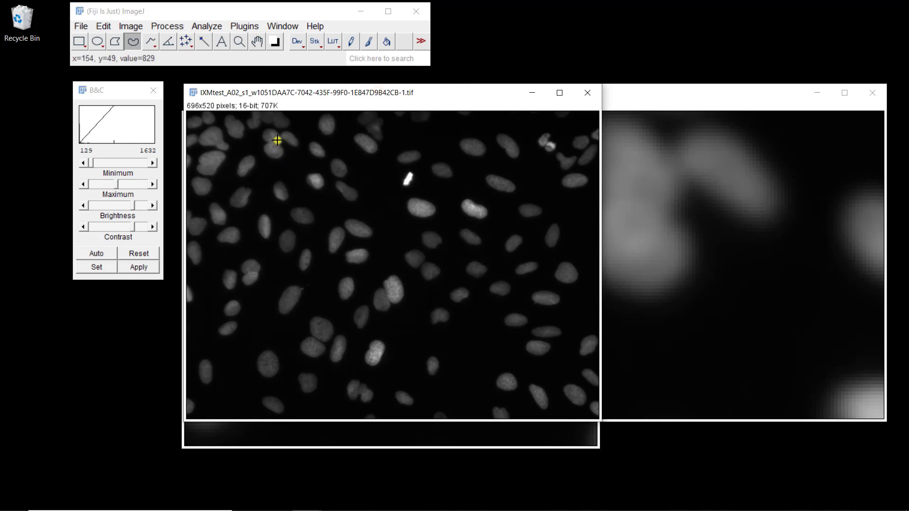
key(plus)
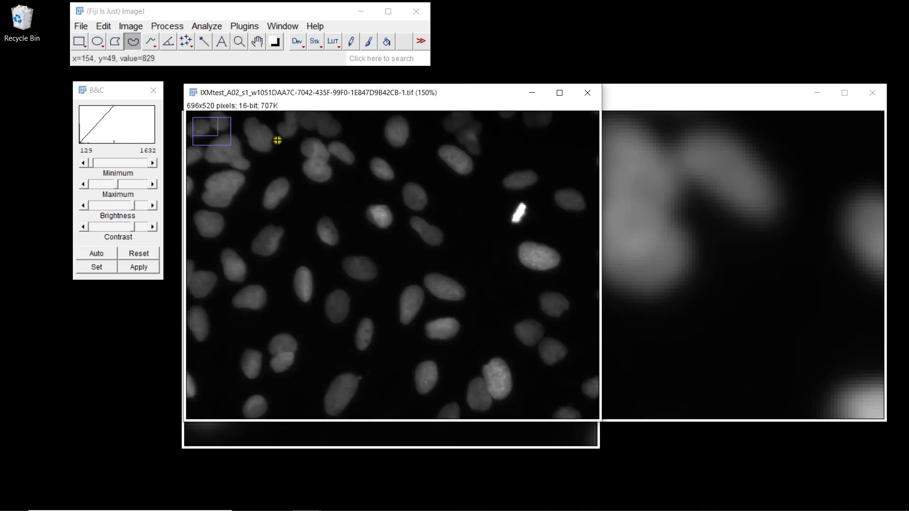
key(plus)
key(plus)
key(plus)
key(plus)
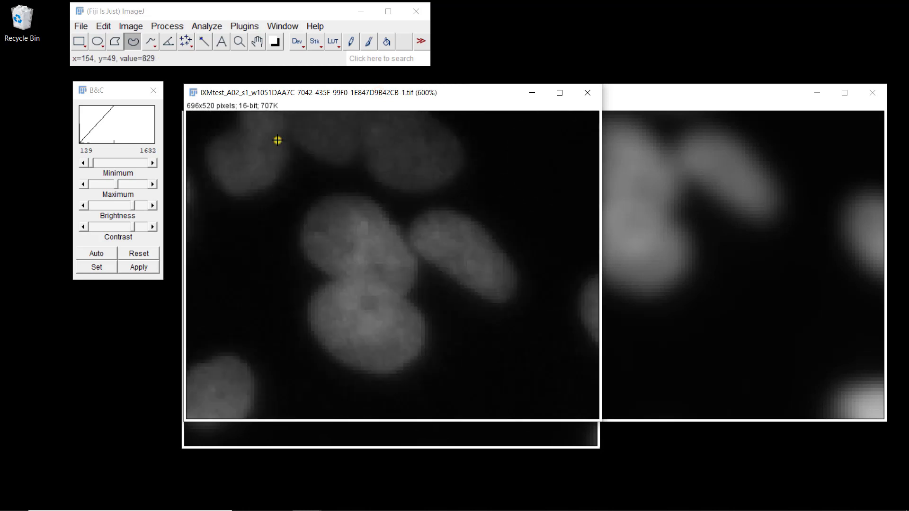
drag(366, 103, 617, 267)
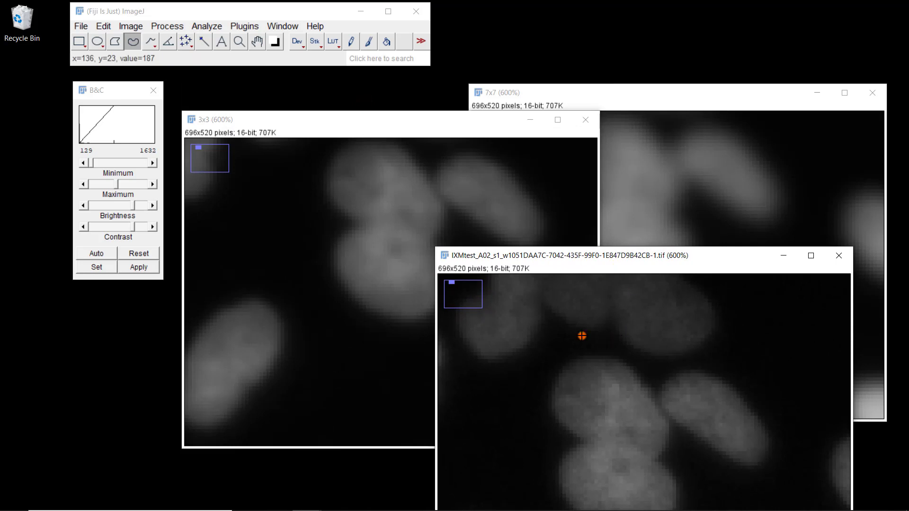
- Return the original image to 100% zoom and close the 3x3 and 7x7 images
key(minus)
key(minus)
key(minus)
key(minus)
key(minus)
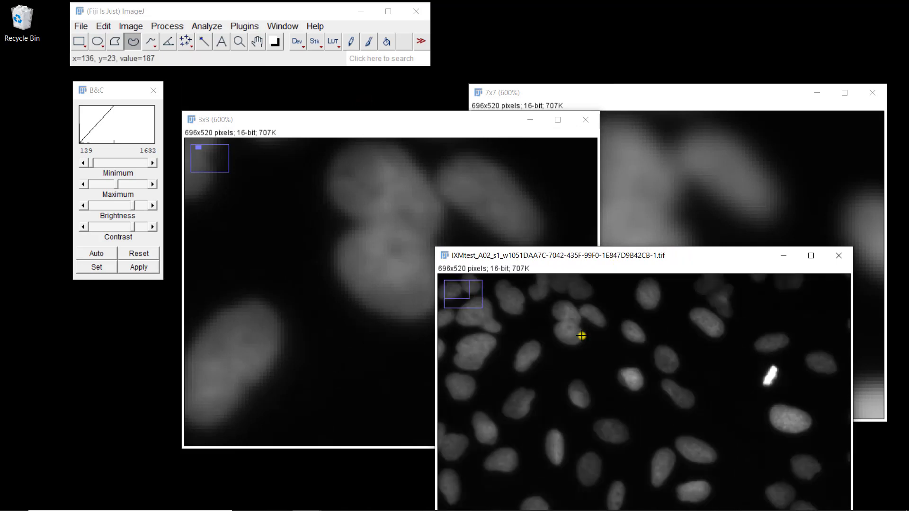
click(586, 121)
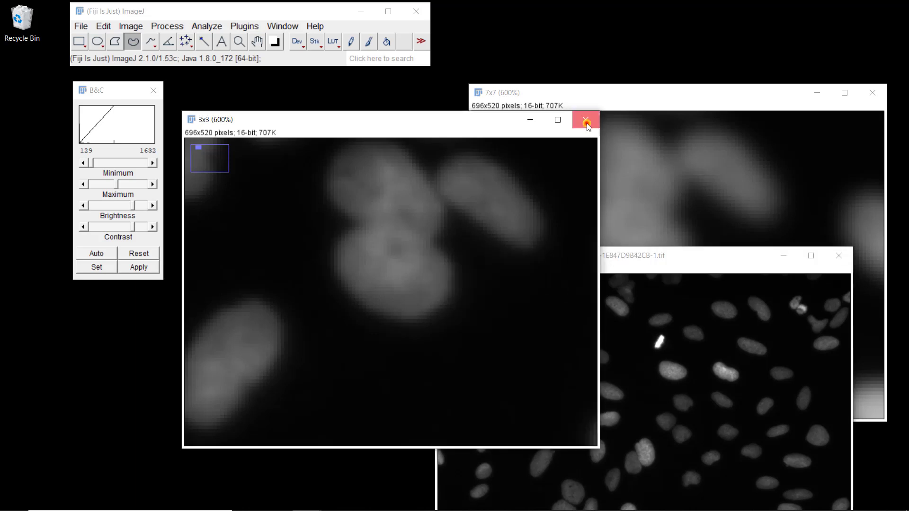
click(450, 168)
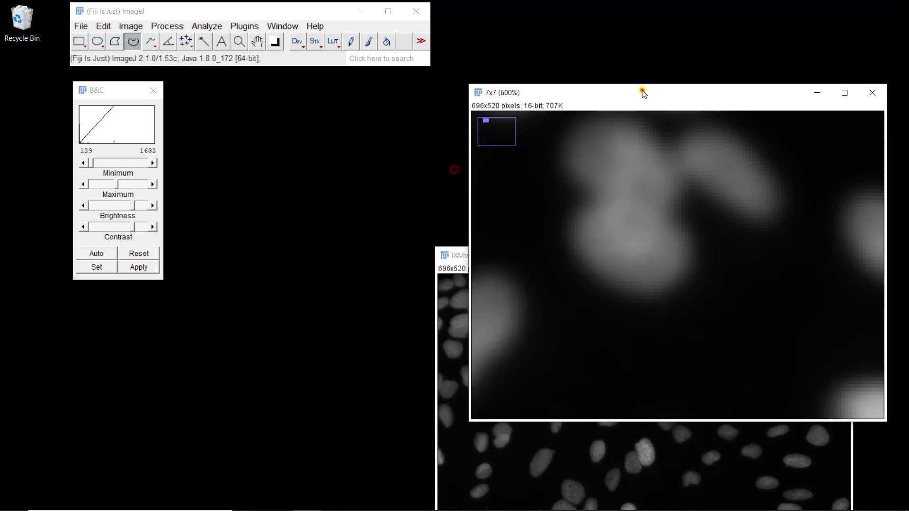
drag(641, 90, 469, 130)
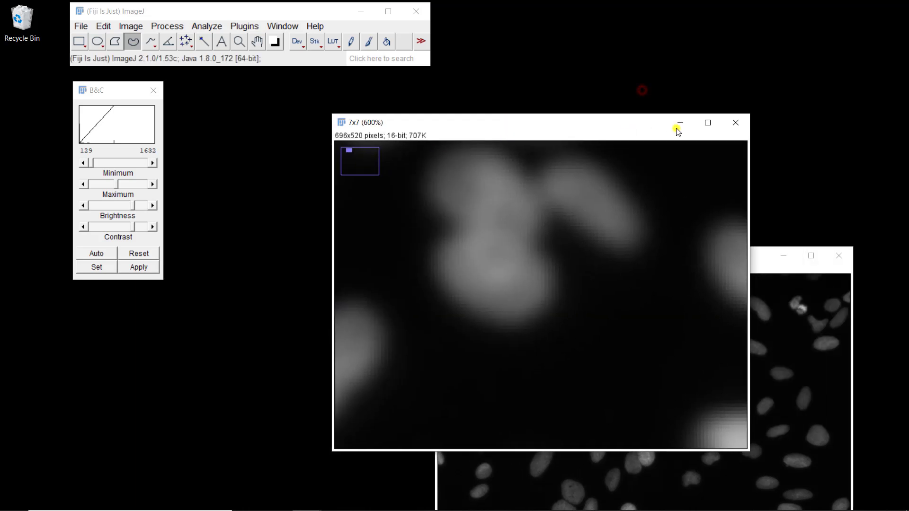
click(731, 123)
click(448, 168)
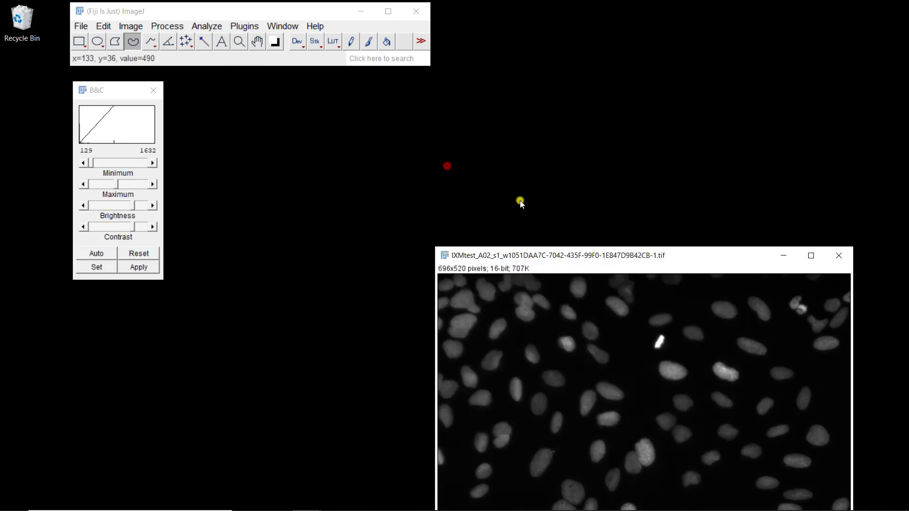
drag(572, 255, 439, 129)
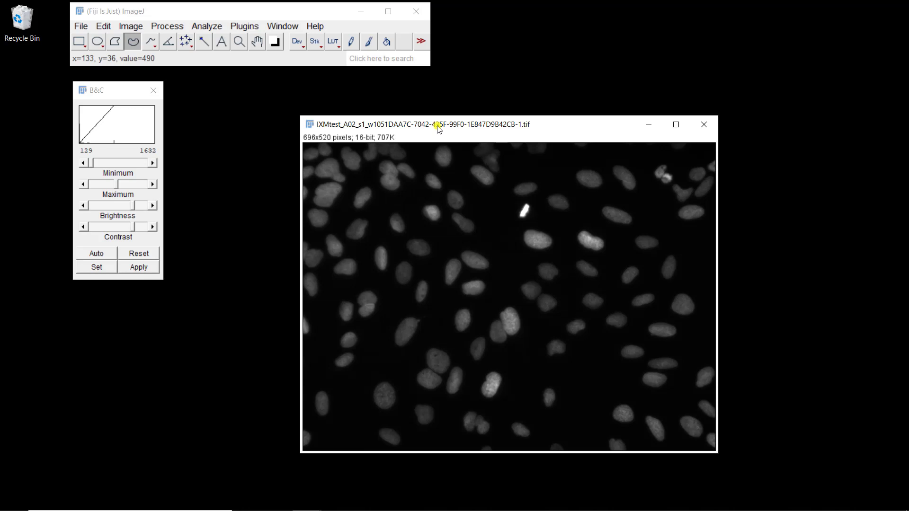
- Duplicate the original nuclei image with the title dx
click(124, 28)
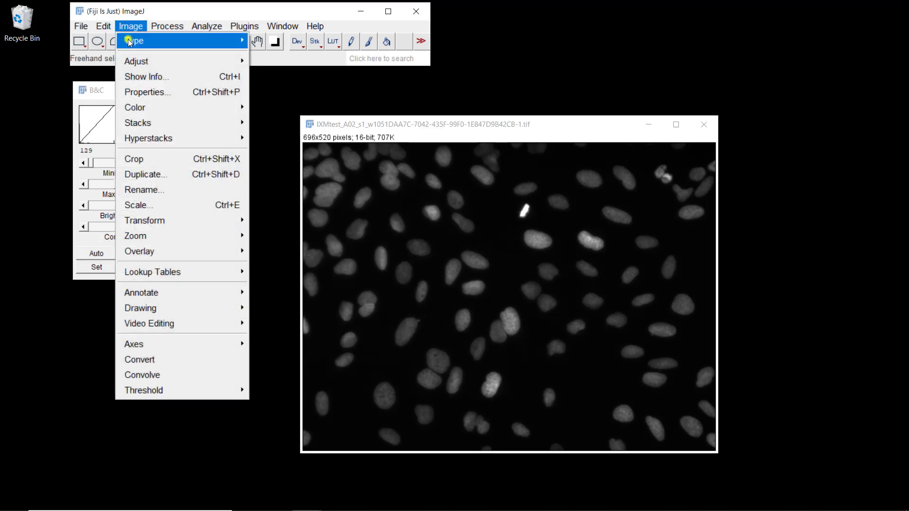
click(152, 180)
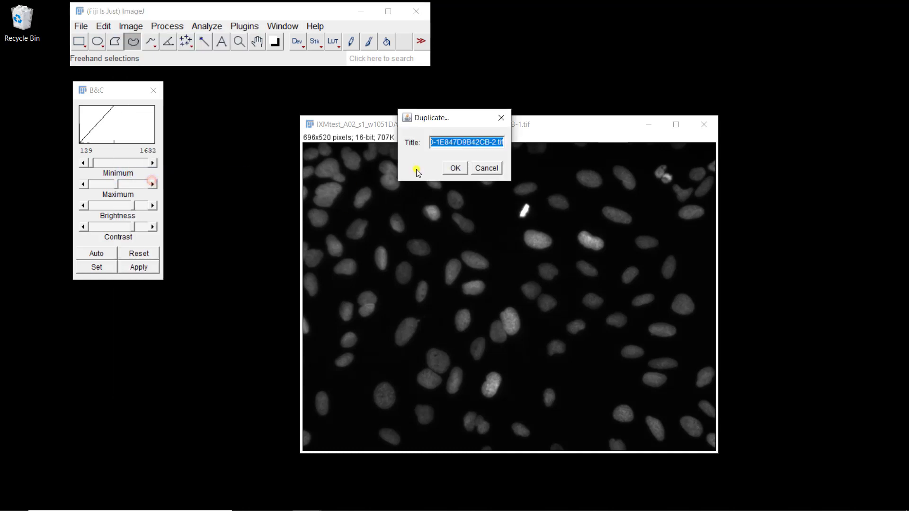
text(dx)
key(Return)
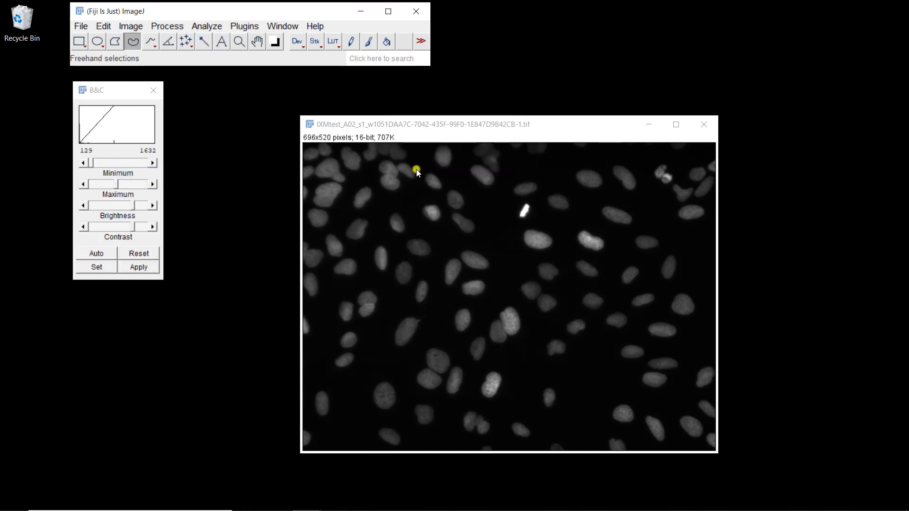
- Duplicate the dx image with the title dy
click(132, 27)
mouse_move(141, 124)
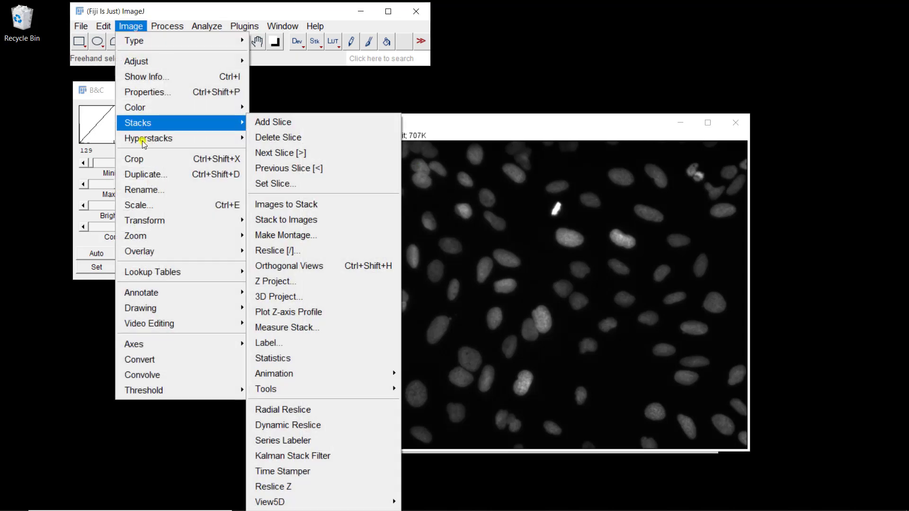
click(143, 173)
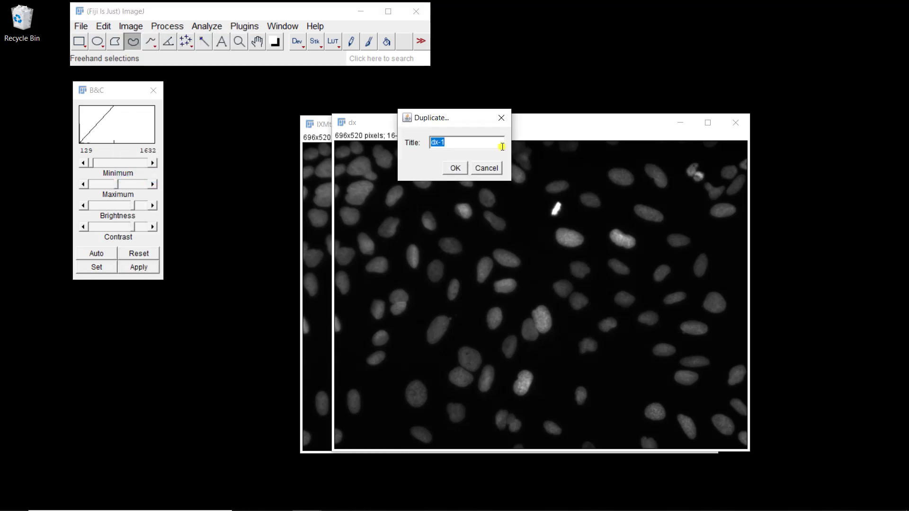
text(dy)
key(Return)
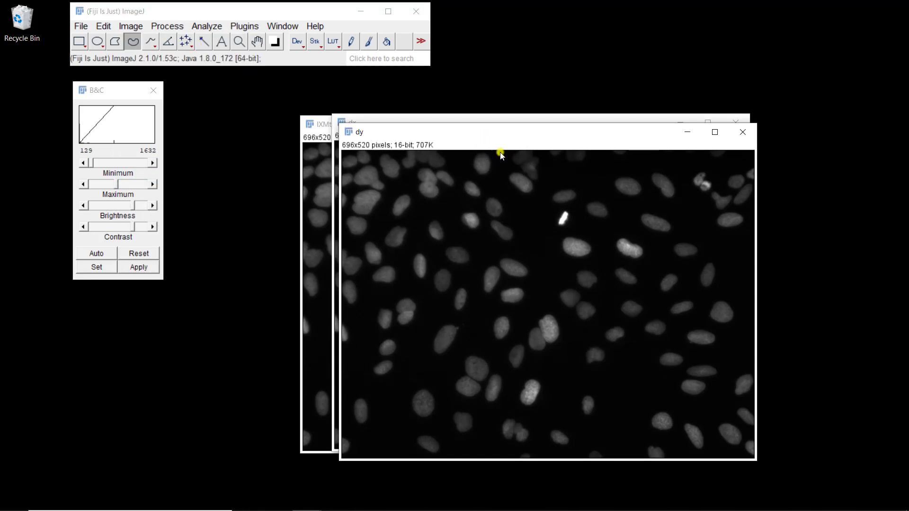
- Start the Convolve filter on the dx image and clear the existing kernel of 1s
click(499, 118)
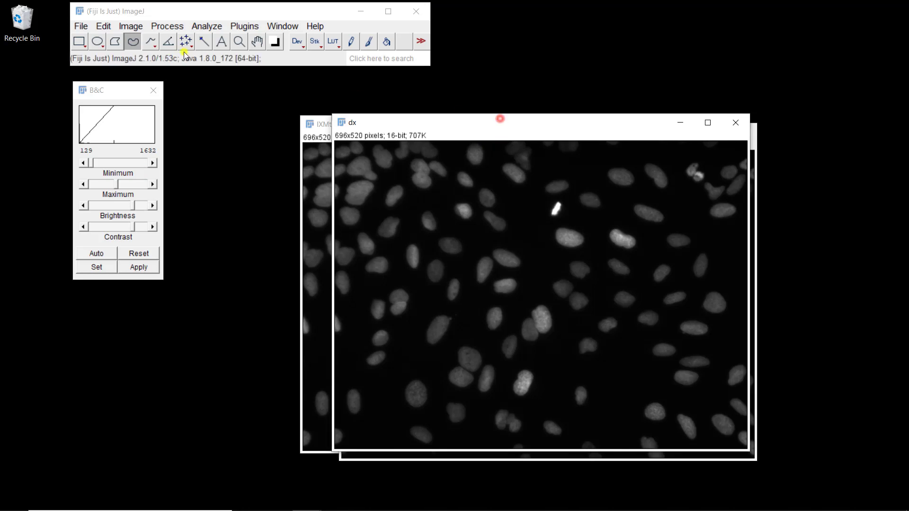
click(166, 26)
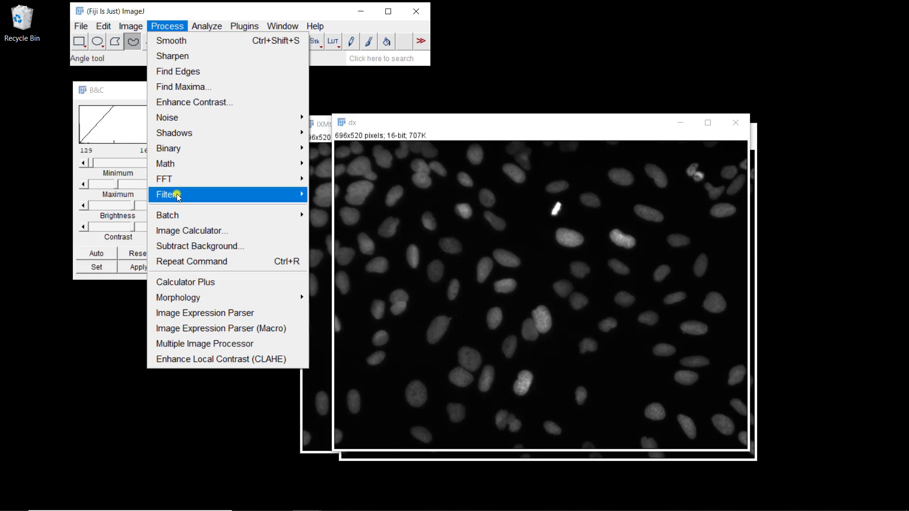
mouse_move(177, 194)
click(346, 194)
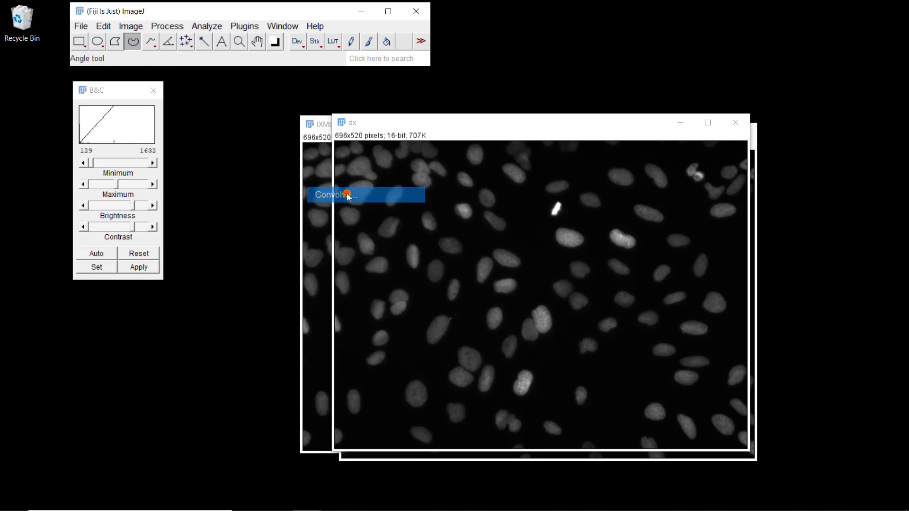
key(shift+Down)
key(shift+Down)
key(shift+Down)
key(shift+Down)
key(shift+Down)
key(shift+Down)
key(shift+Down)
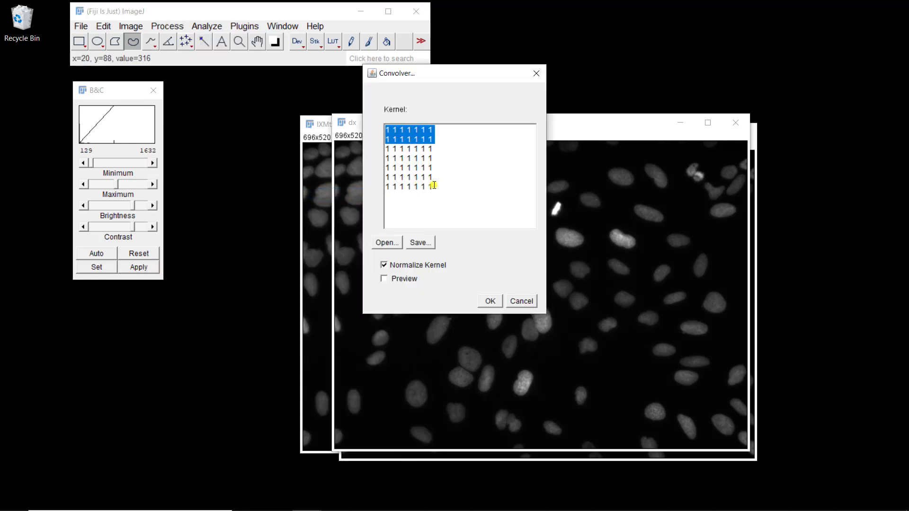
key(Delete)
key(shift+Down)
key(shift+Down)
key(shift+Down)
key(Delete)
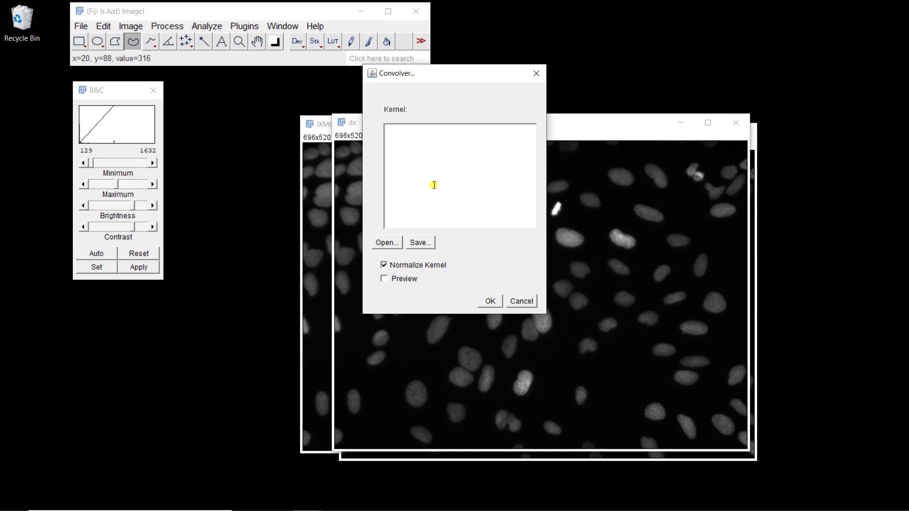
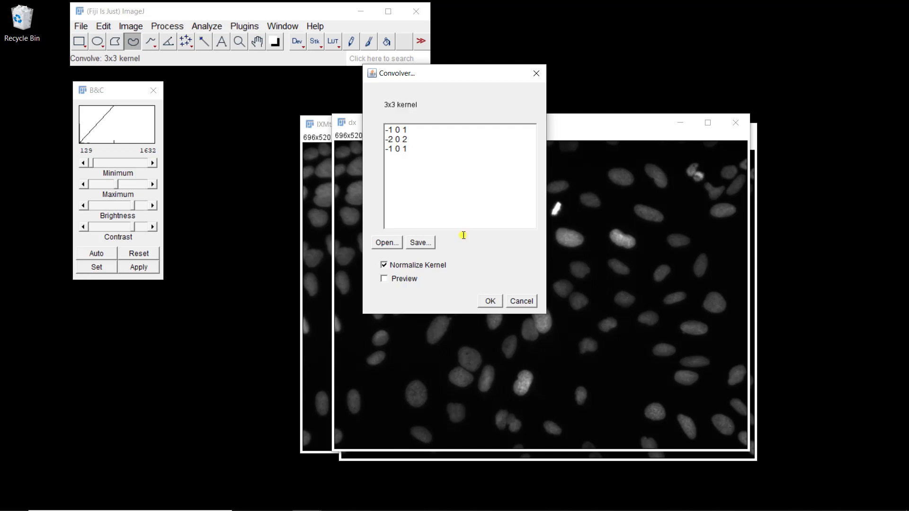
- Convolve the 16-bit dx image with the entered kernel (-1 0 1, -2 0 2, -1 0 1) and lower its display maximum to about 3743
click(486, 302)
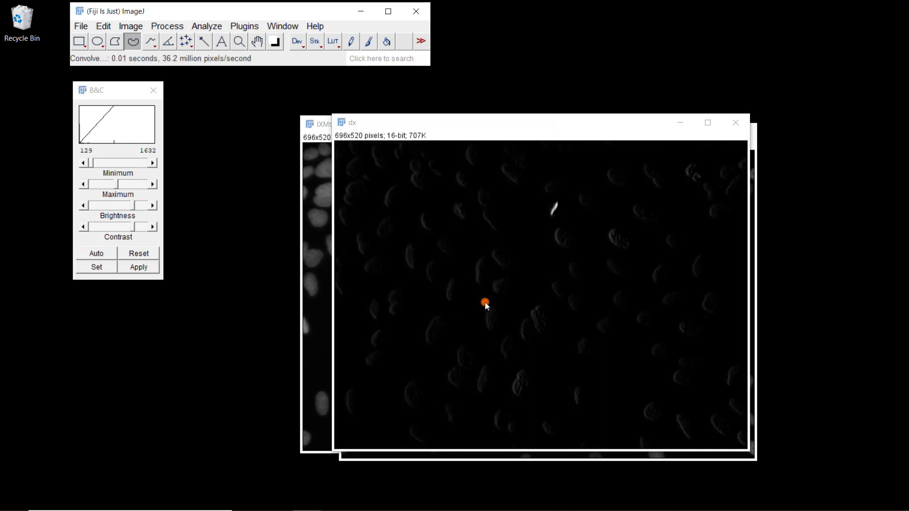
drag(497, 126, 370, 99)
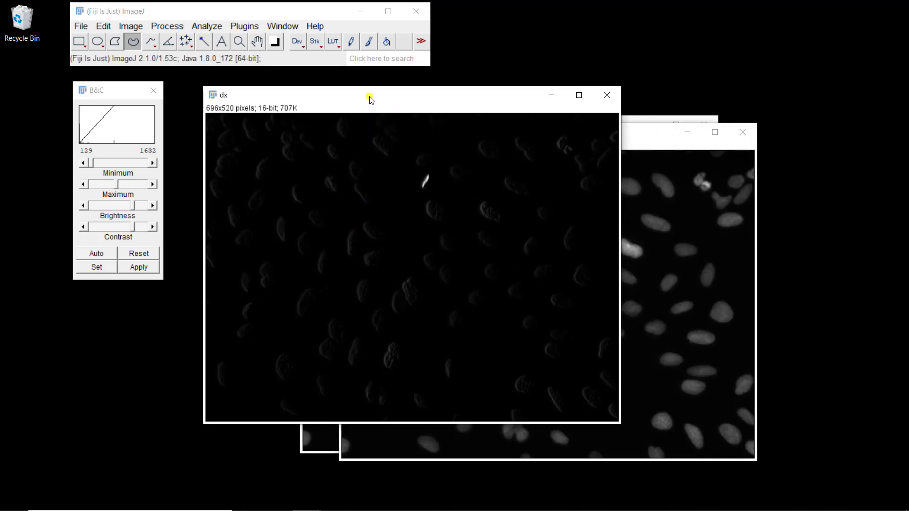
click(126, 91)
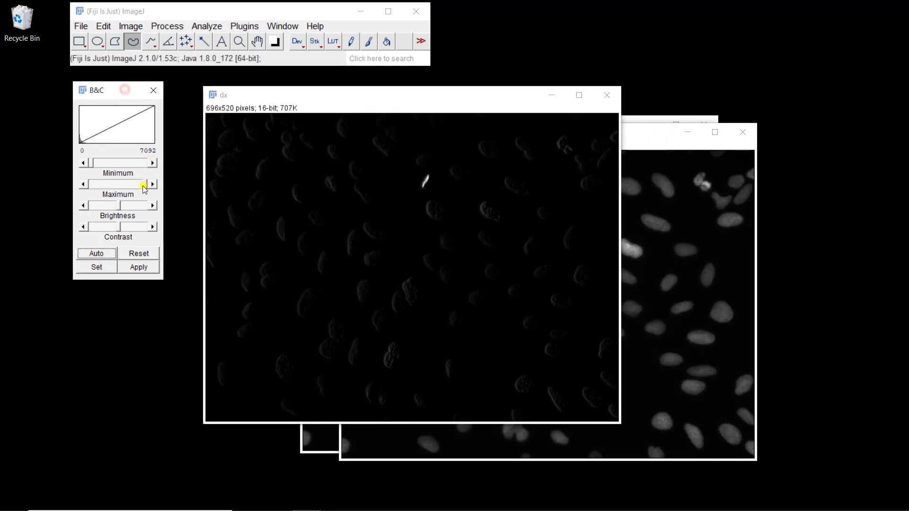
drag(146, 185, 120, 185)
click(108, 157)
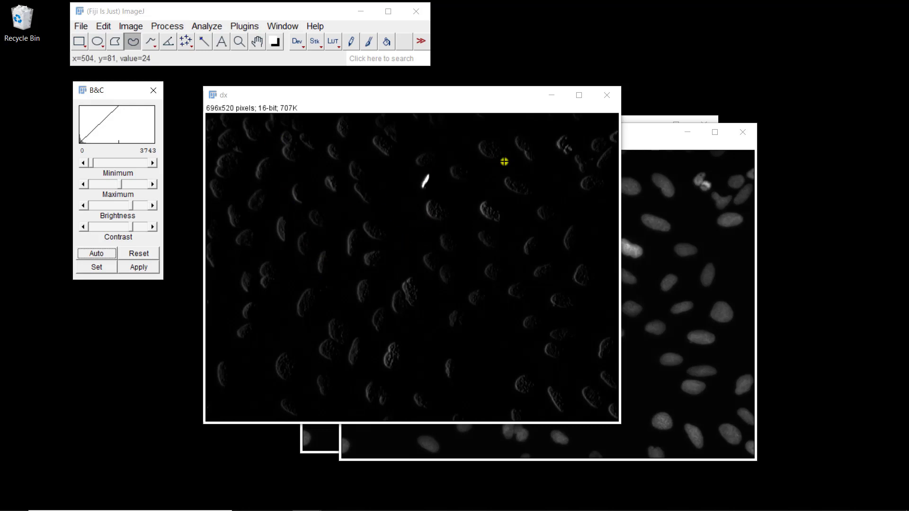
- Close the dx image without saving its changes and close the dy image
click(607, 97)
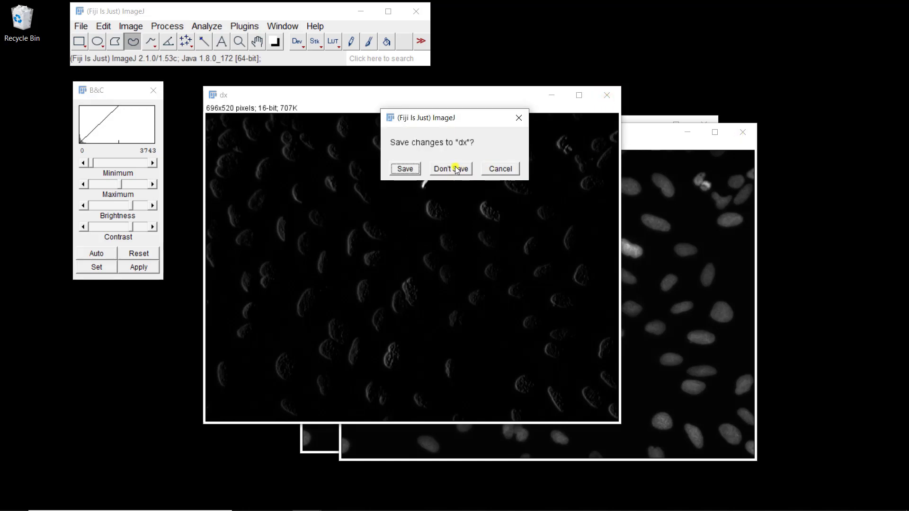
click(454, 169)
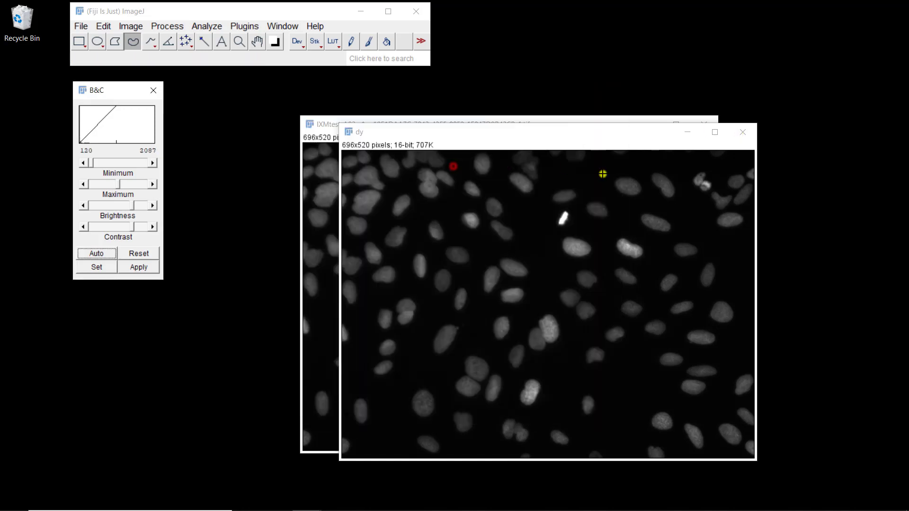
click(742, 133)
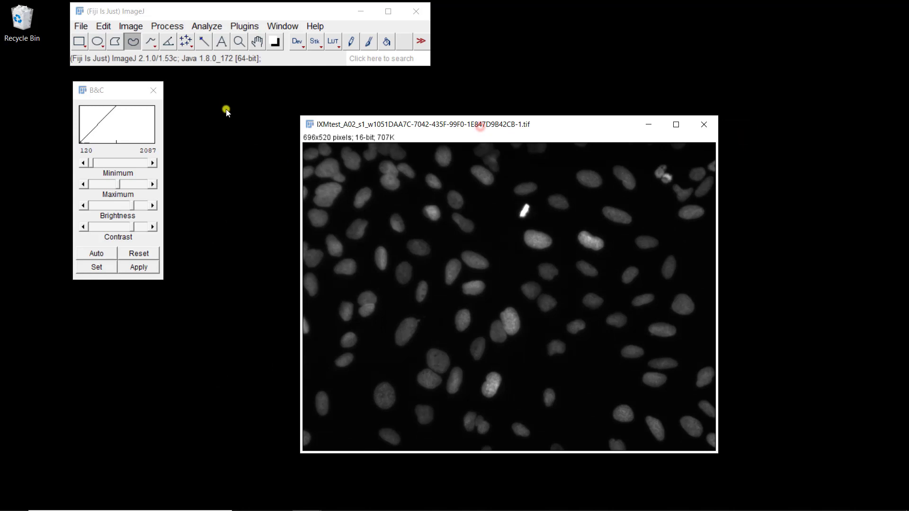
- Convert the original nuclei image to 32-bit
click(129, 26)
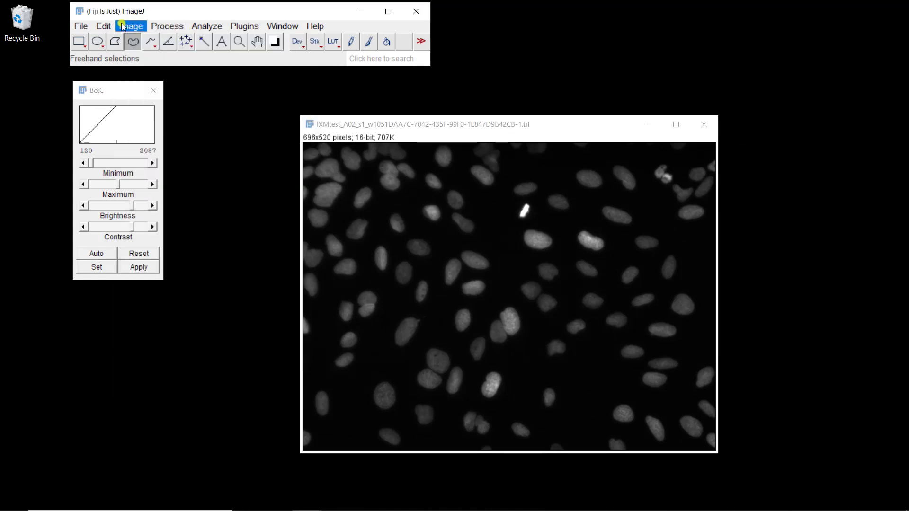
mouse_move(141, 48)
click(259, 70)
- Duplicate the 32-bit nuclei image with the title dx
click(127, 27)
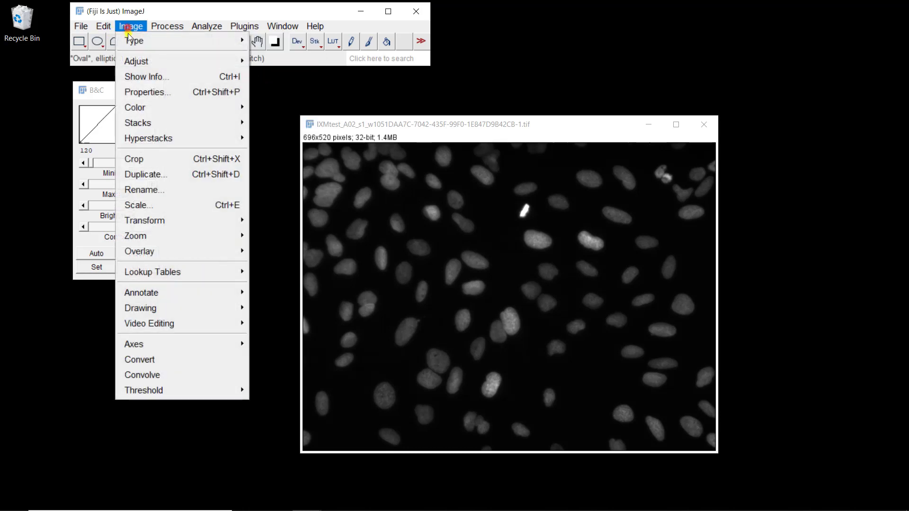
click(157, 175)
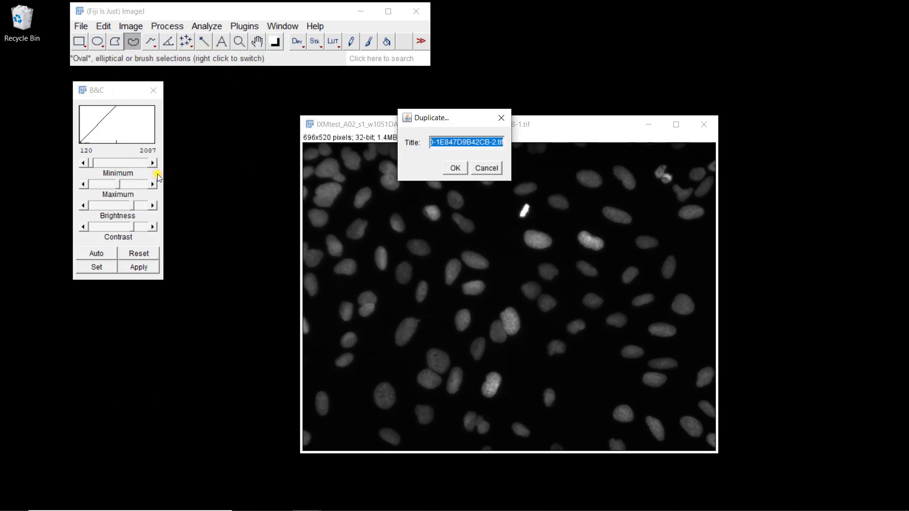
text(dx)
key(Return)
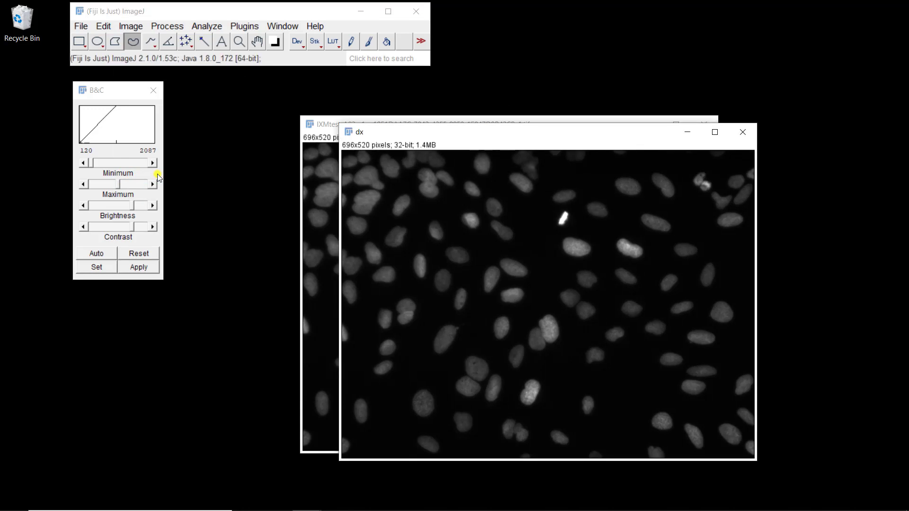
- Duplicate the 32-bit dx image with the title dy
click(125, 30)
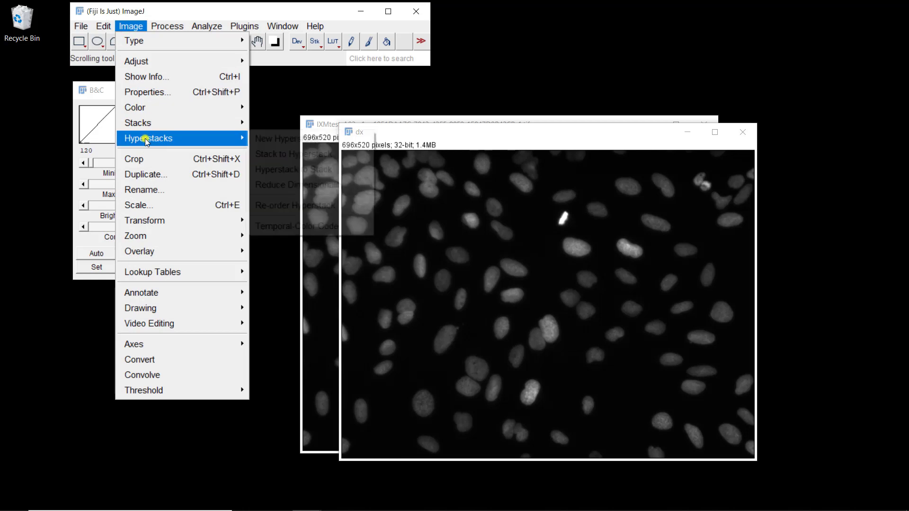
click(142, 175)
text(dy)
key(Return)
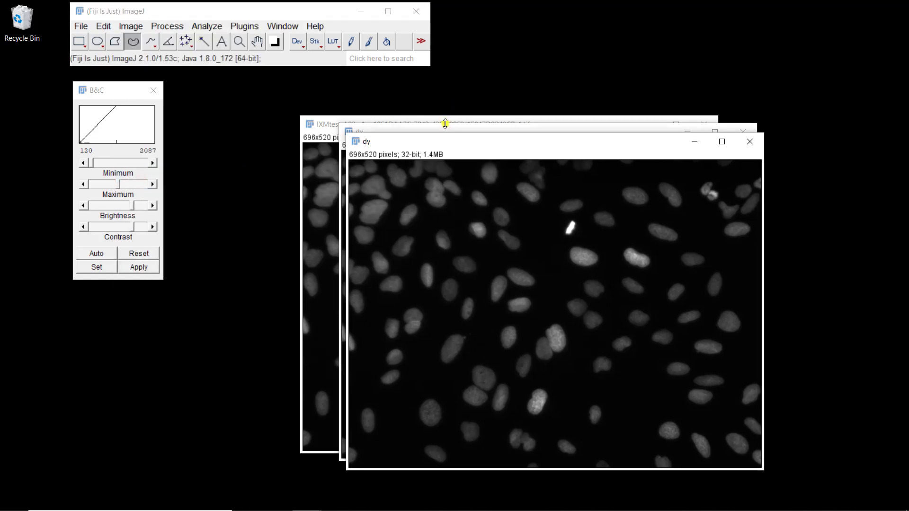
- Convolve the 32-bit dx image with the normalized kernel -1 0 1, -2 0 2, -1 0 1
click(445, 124)
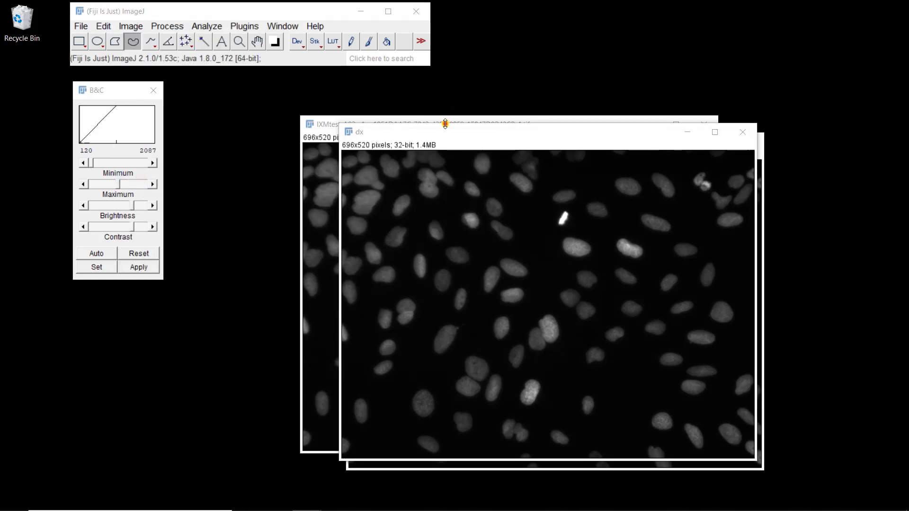
click(173, 27)
mouse_move(185, 151)
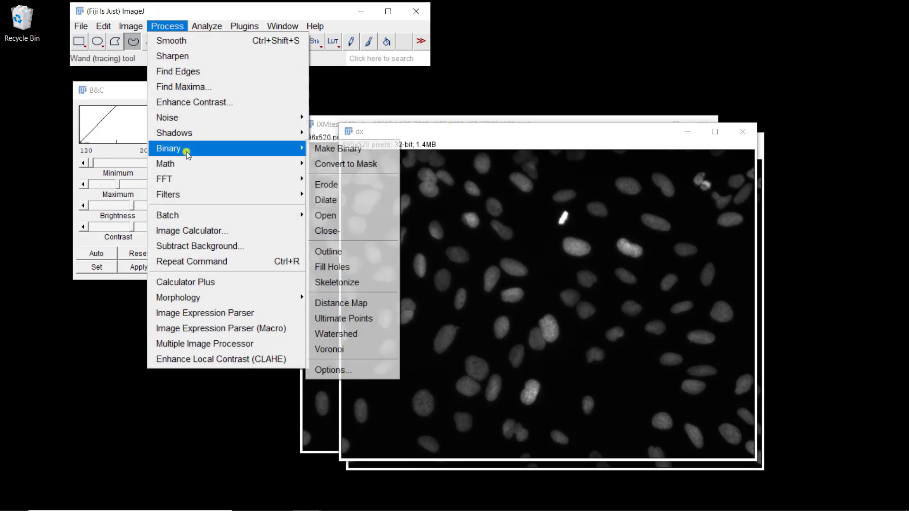
mouse_move(190, 192)
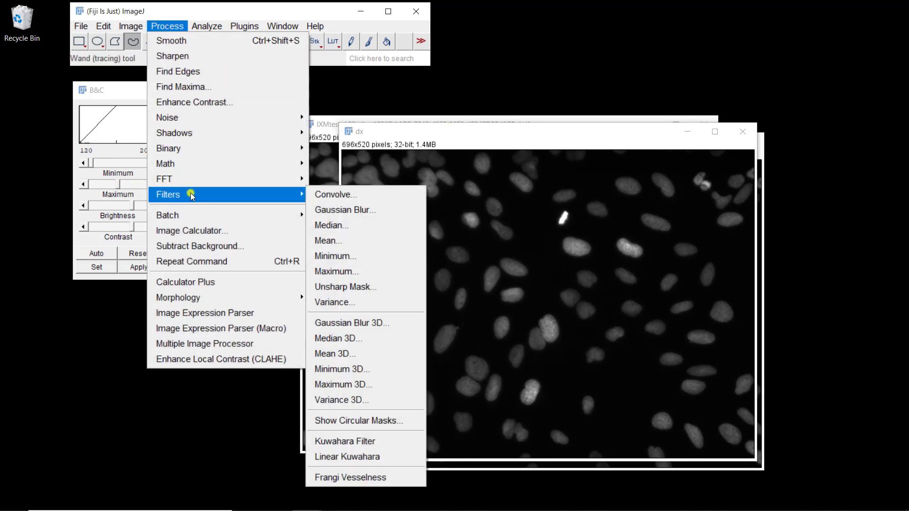
click(323, 198)
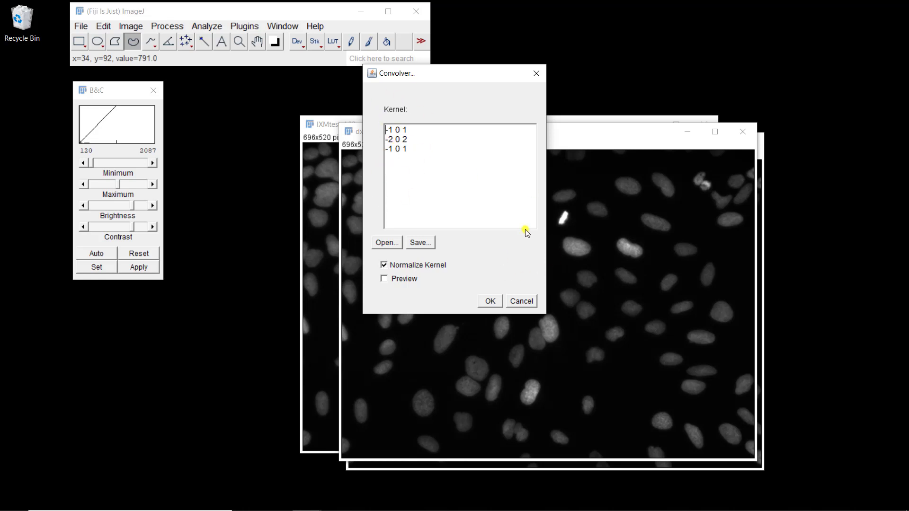
click(489, 301)
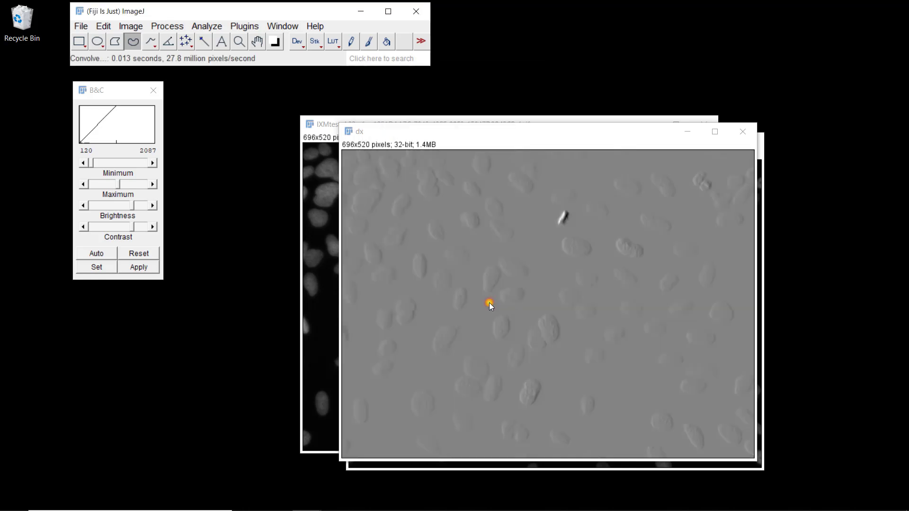
- Set the dx image's display range to a minimum of about -2426 and a maximum of about 3058
drag(462, 137, 366, 110)
click(122, 94)
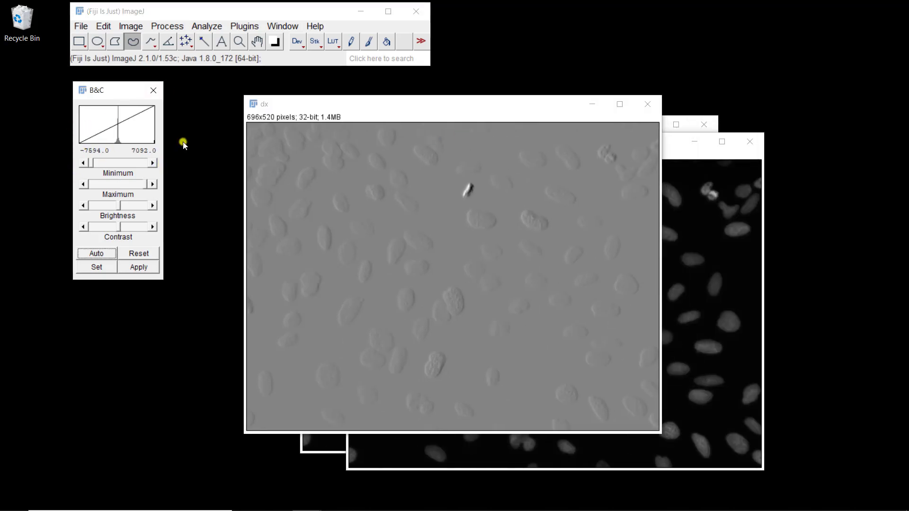
drag(92, 165, 111, 165)
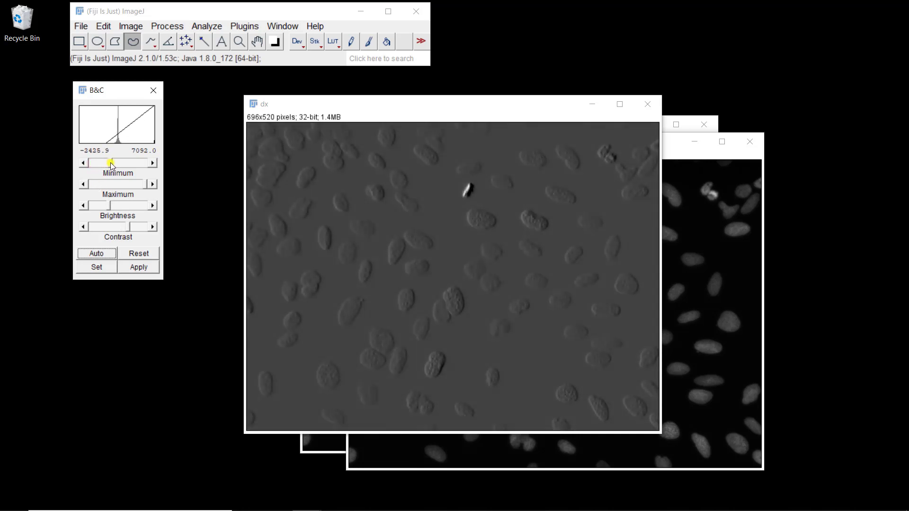
drag(144, 188, 129, 187)
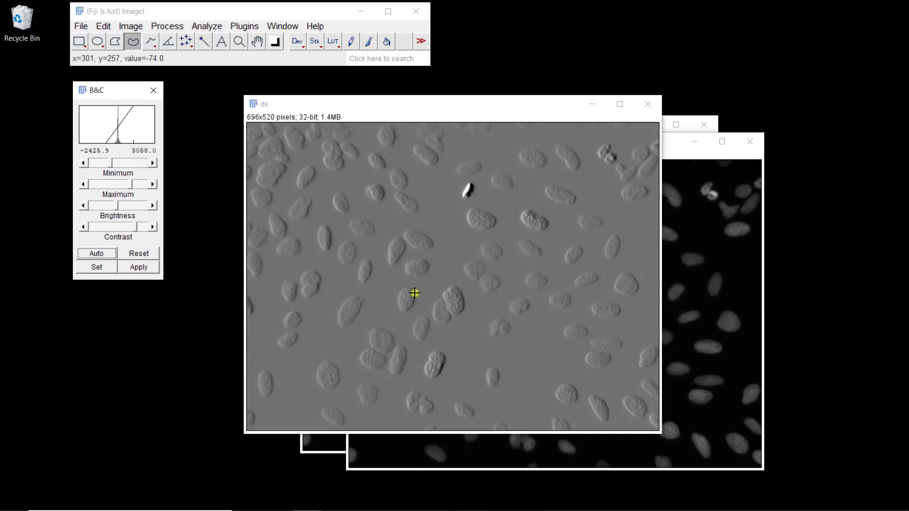
- Examine the edges and pixel values of the nuclei in the dx image at 400% zoom, then return to 100%
click(315, 238)
key(plus)
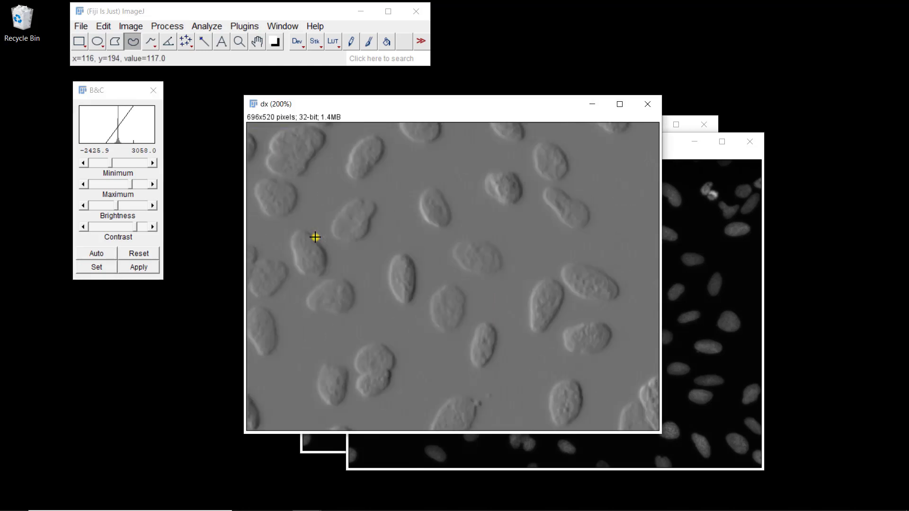
key(plus)
key(plus)
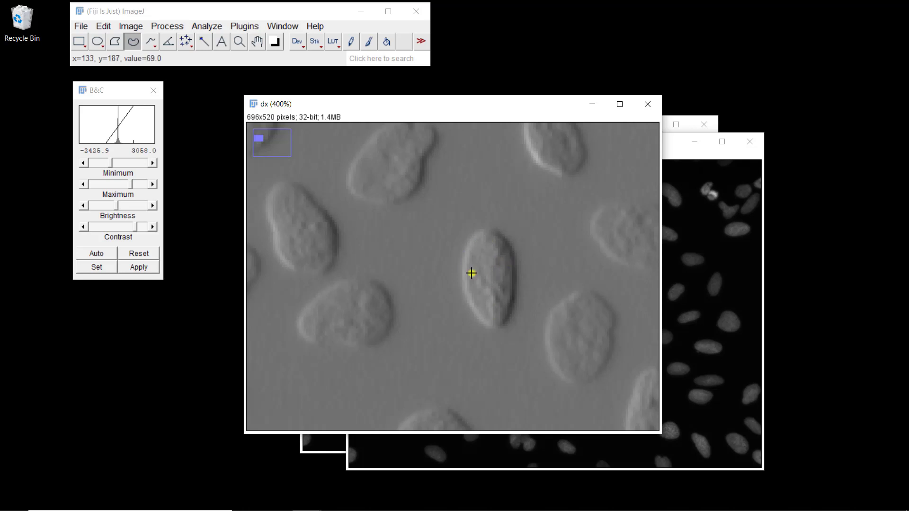
key(minus)
key(minus)
key(minus)
key(minus)
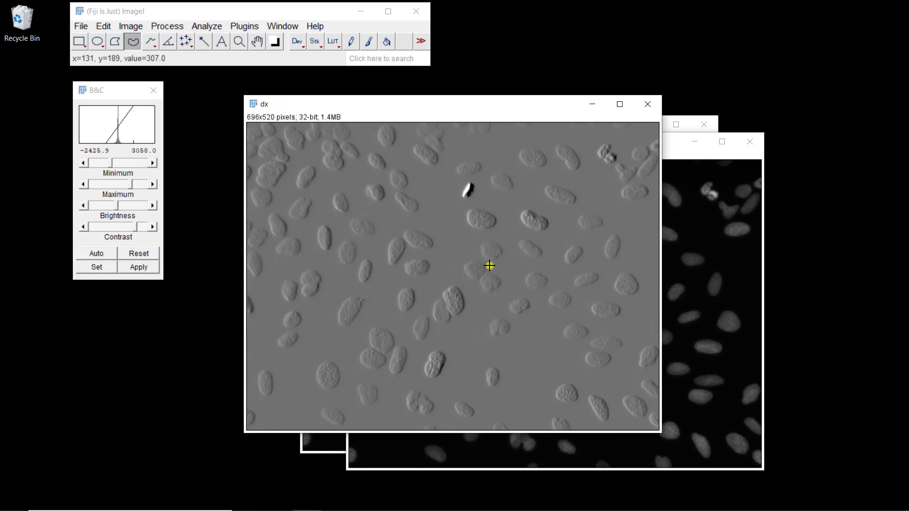
- Start the Convolve filter on the dy image and replace the existing kernel with the rows -1 -2 -1 and 0 0 0
click(673, 146)
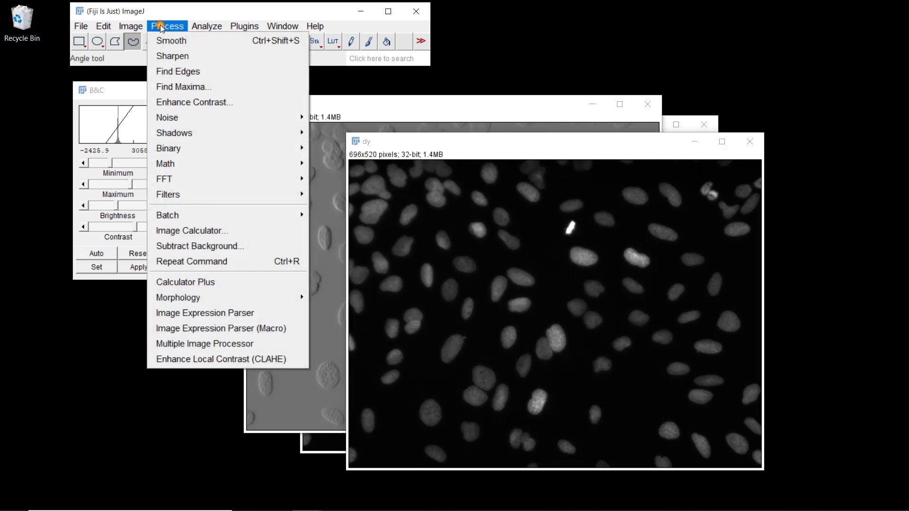
mouse_move(200, 194)
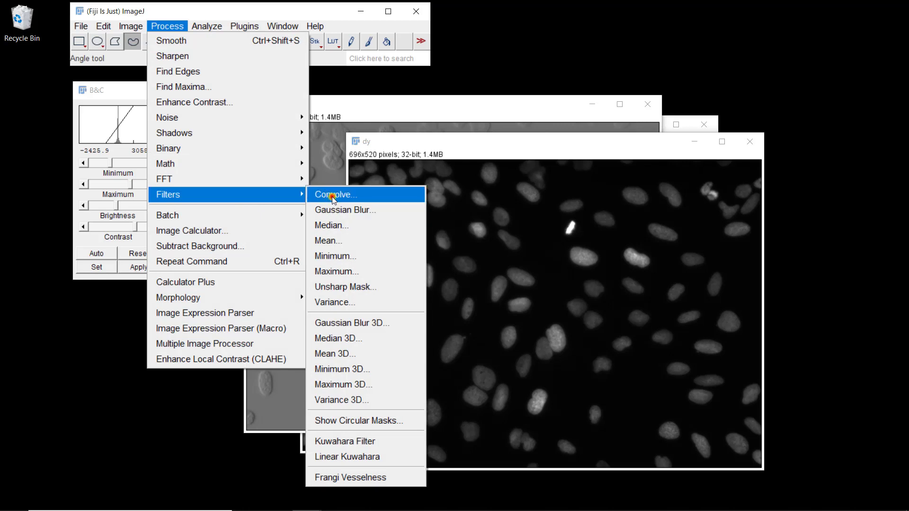
click(333, 196)
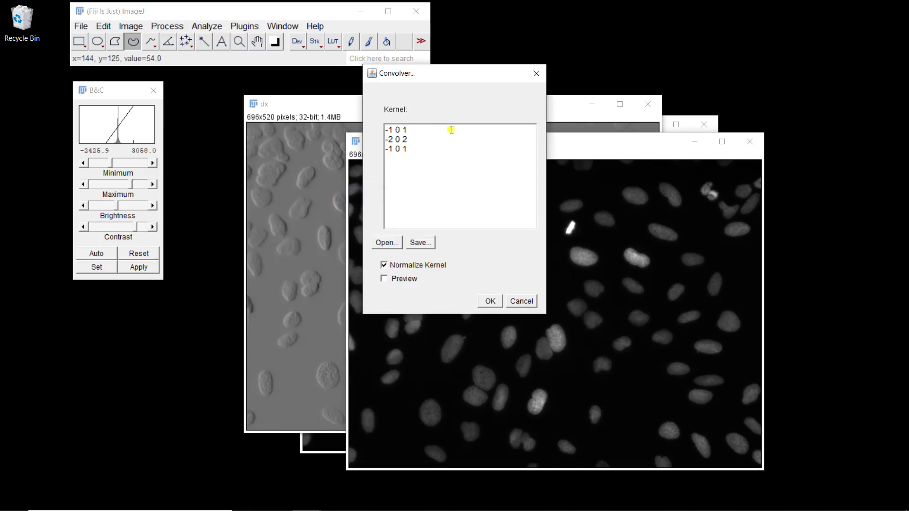
key(shift+Down)
key(shift+Down)
key(shift+Down)
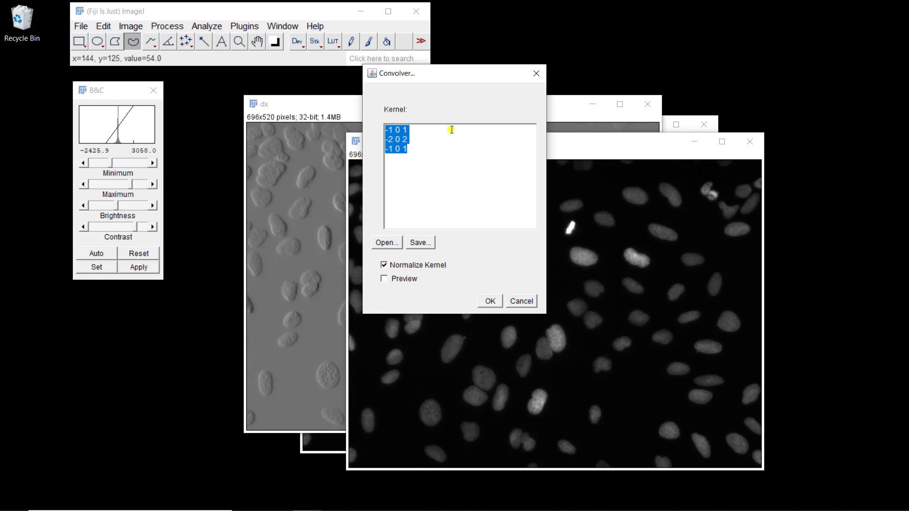
text(-1 -2 )
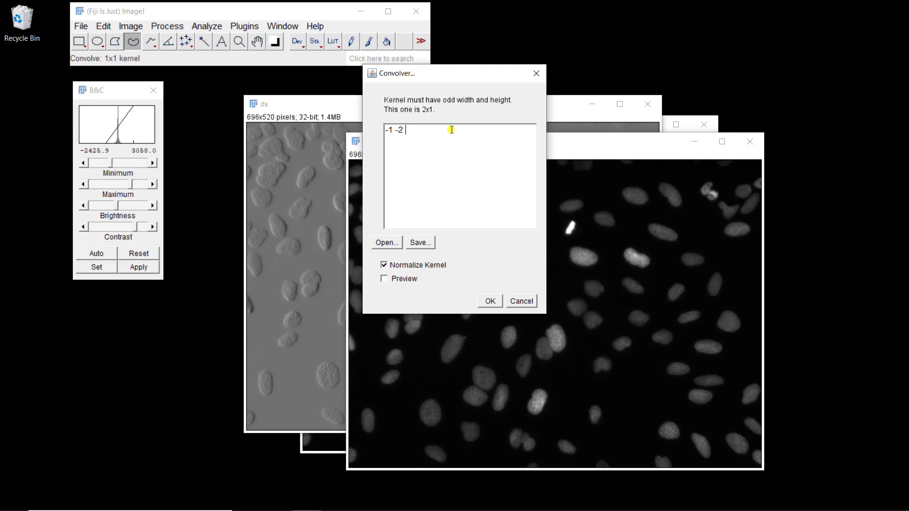
text(-1 )
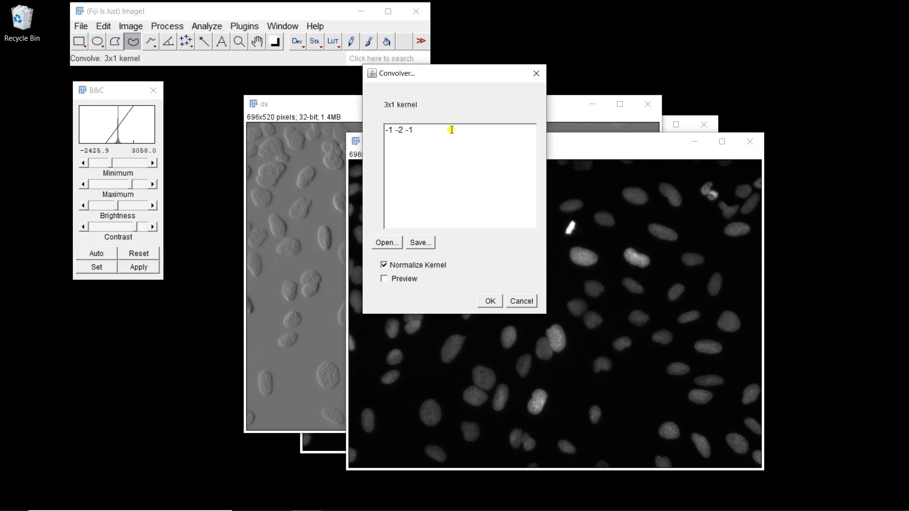
text(0 0 0 )
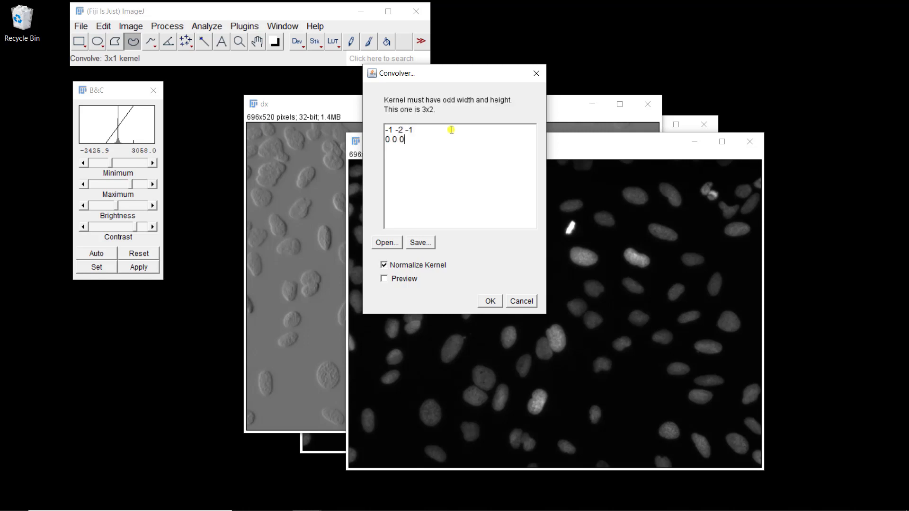
- Add 1 2 1 as the kernel's third row and apply the normalized convolution to the dy image
text(1 2 1)
key(Left)
key(Left)
key(Left)
key(Left)
key(Left)
key(Return)
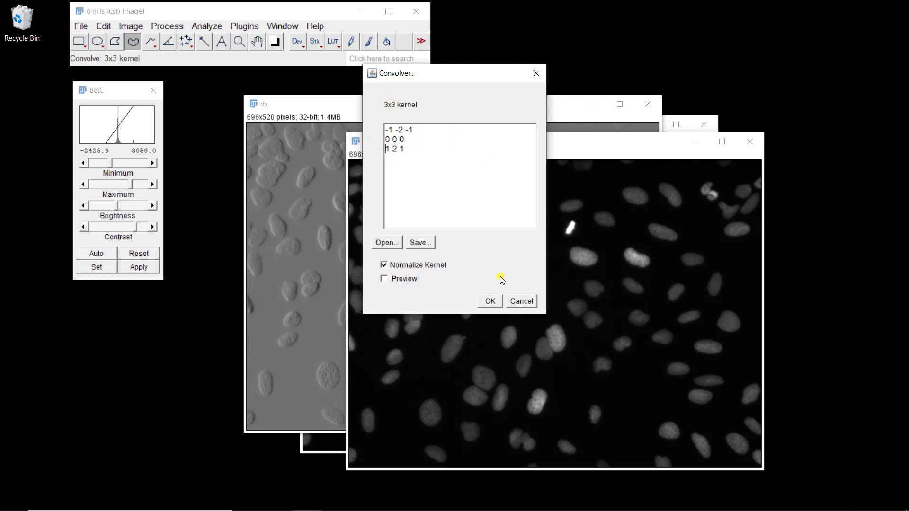
click(491, 301)
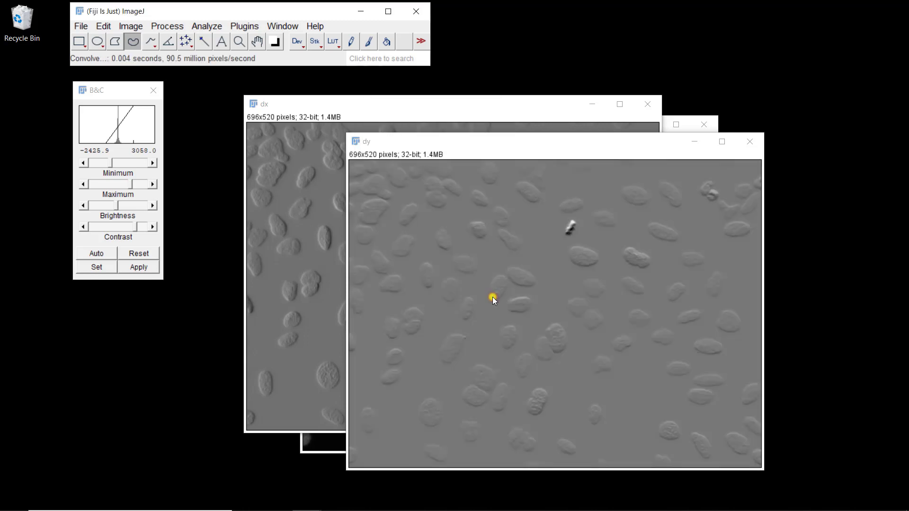
- Set the dy image's display range to a minimum of about -1669 and a maximum of about 1942
click(115, 84)
drag(92, 160, 108, 164)
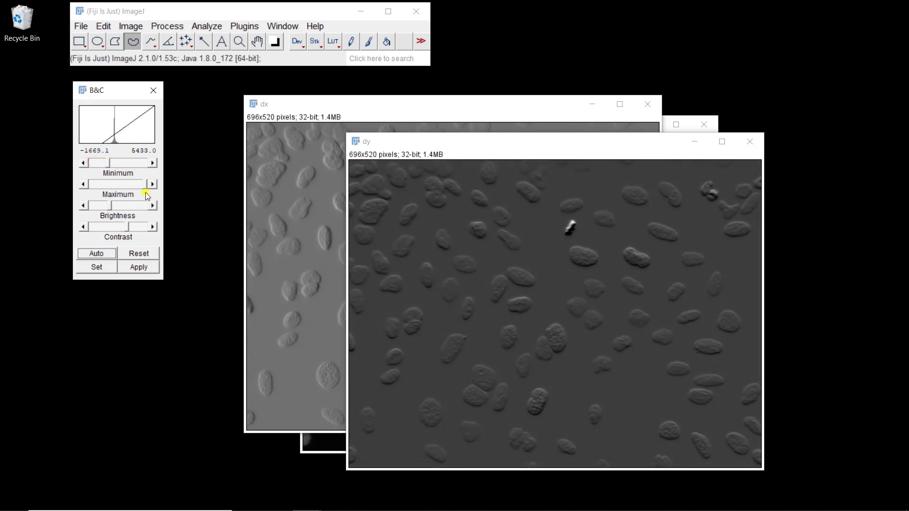
drag(145, 188, 128, 191)
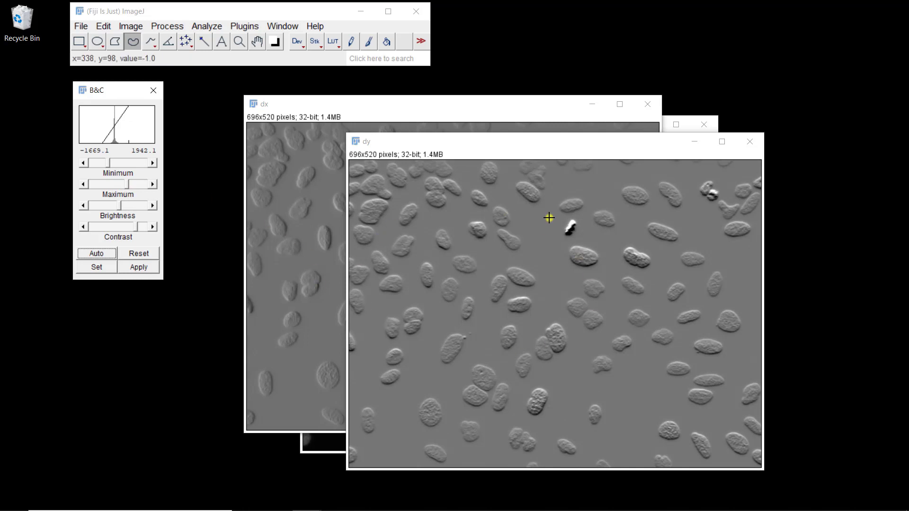
- Examine the nuclei edges in the dy image at 400% zoom, return to 100%, and move its window off the dx image
click(517, 306)
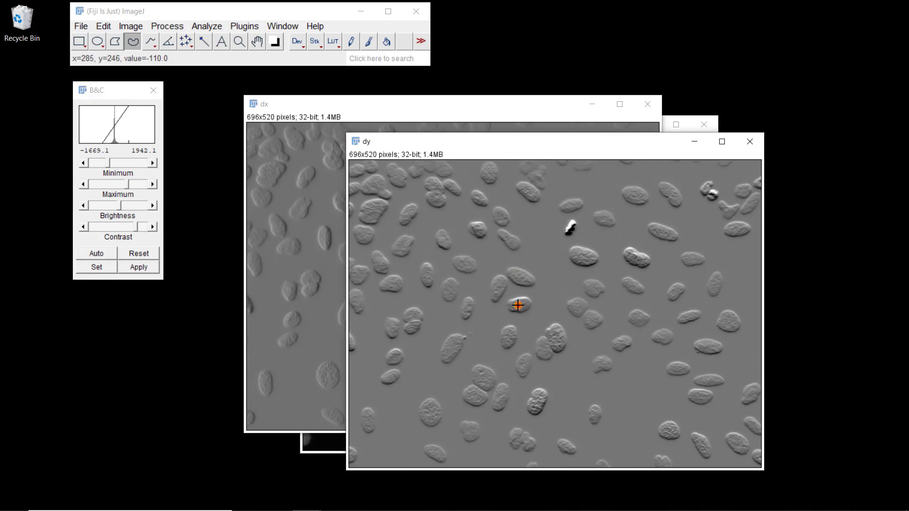
scroll(518, 305, up, 4)
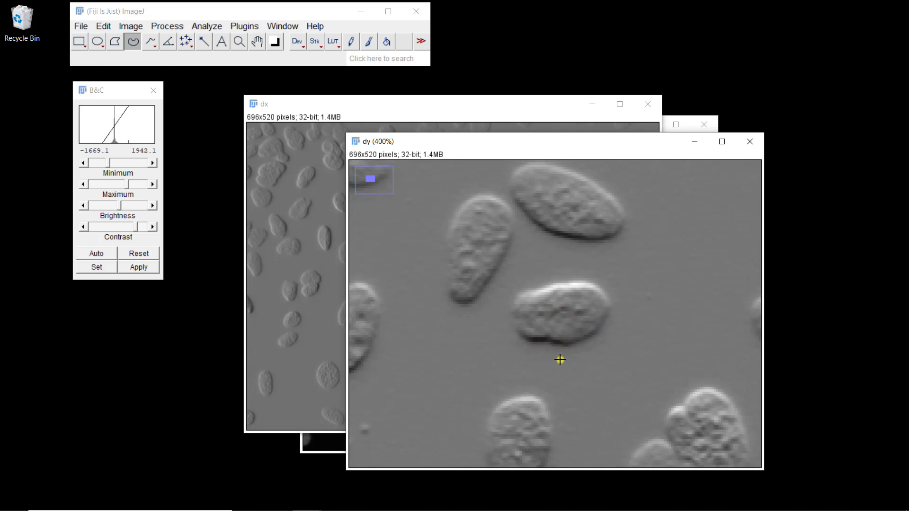
key(minus)
key(minus)
key(minus)
key(minus)
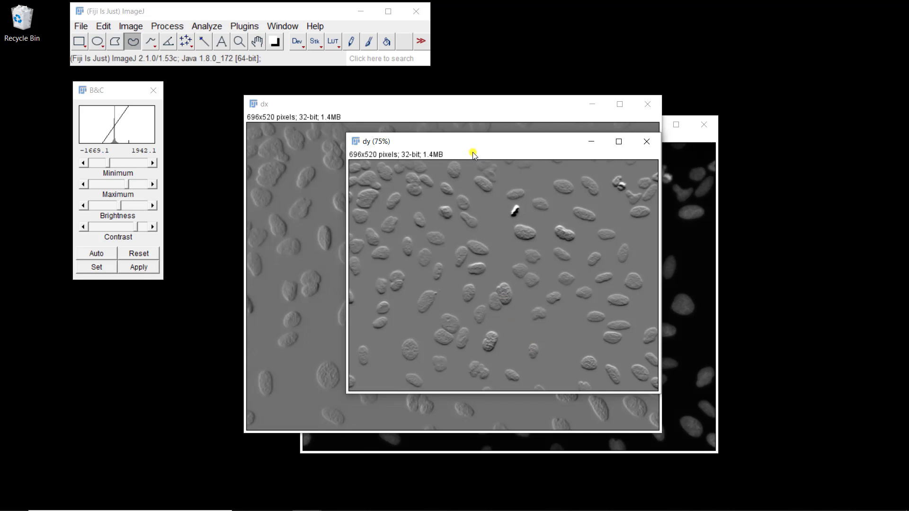
key(plus)
drag(482, 150, 540, 173)
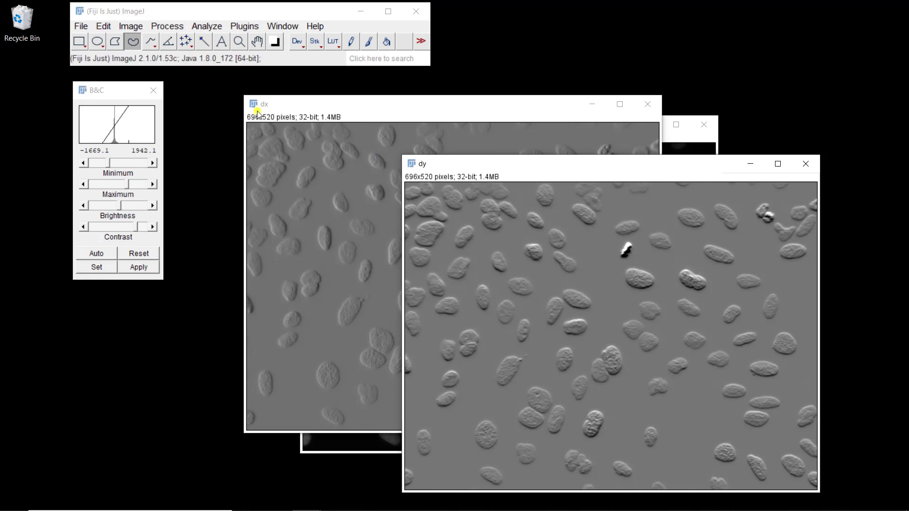
- Square the pixel values of the dy image and adjust its display range to 0 to about 640555
click(168, 26)
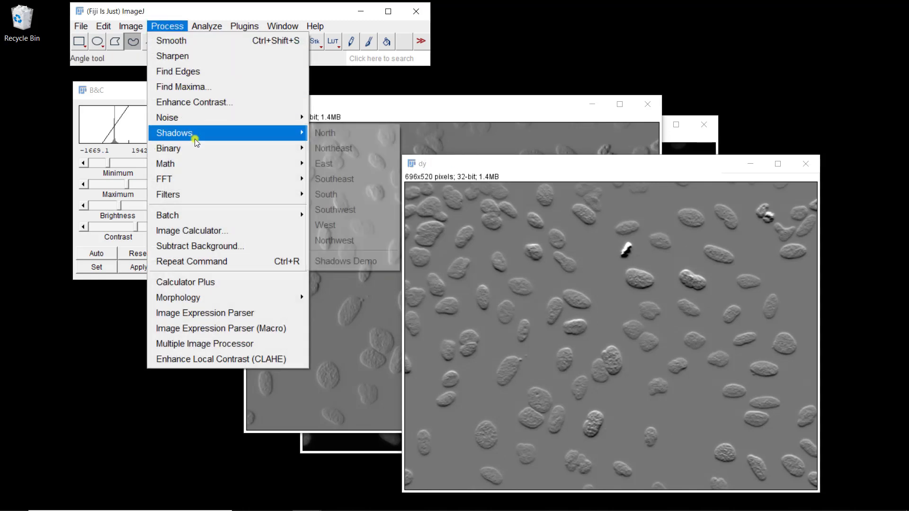
mouse_move(201, 162)
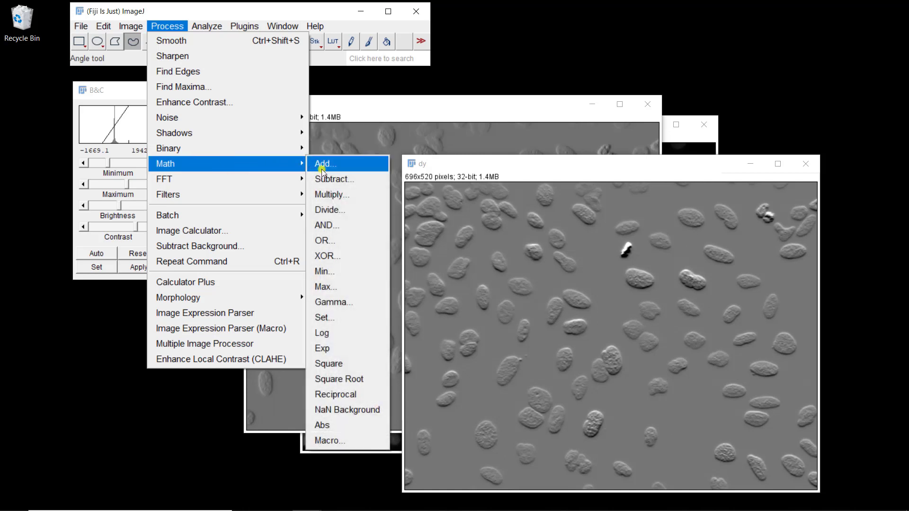
click(342, 363)
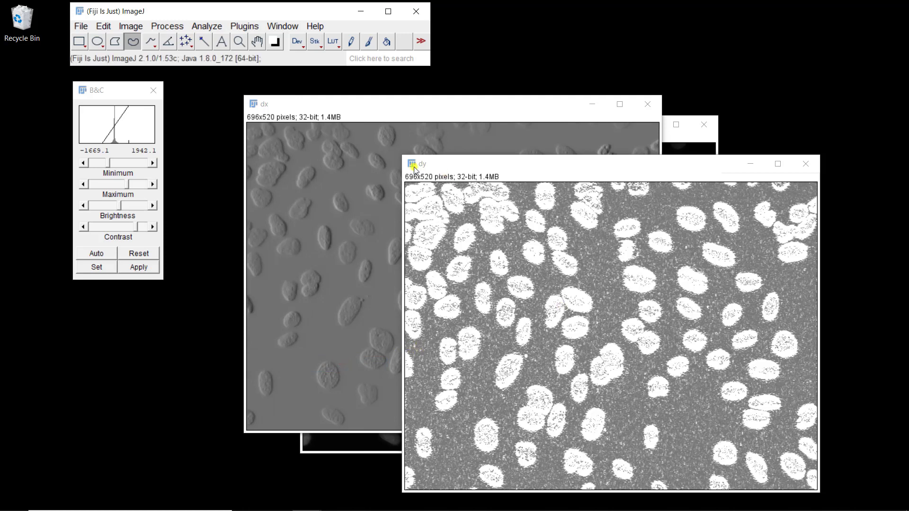
click(121, 94)
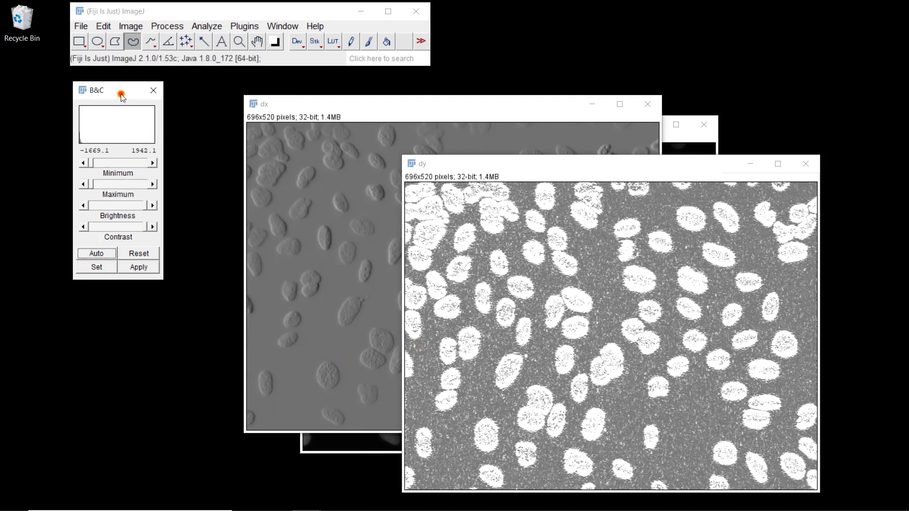
click(109, 149)
mouse_move(92, 184)
mouse_down()
mouse_move(114, 188)
mouse_move(93, 199)
mouse_up()
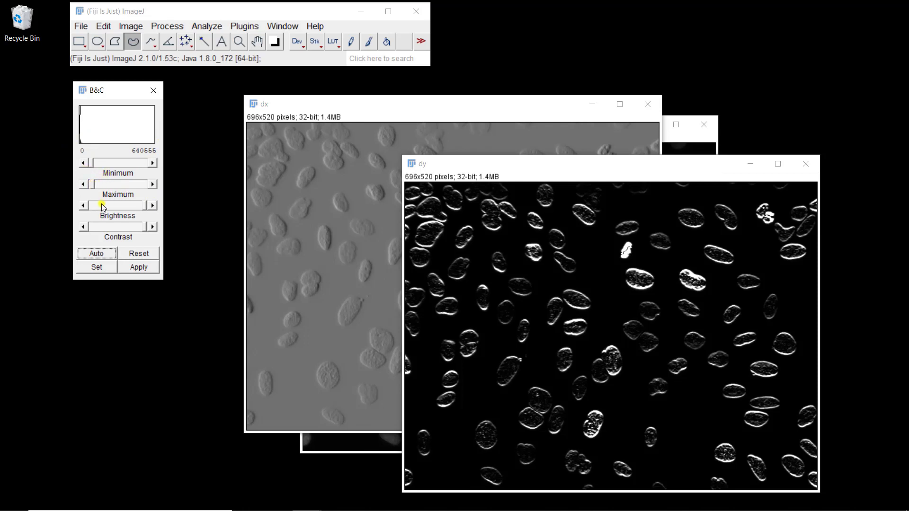
- Set the maximum displayed value of the squared dy image to 10000
click(95, 267)
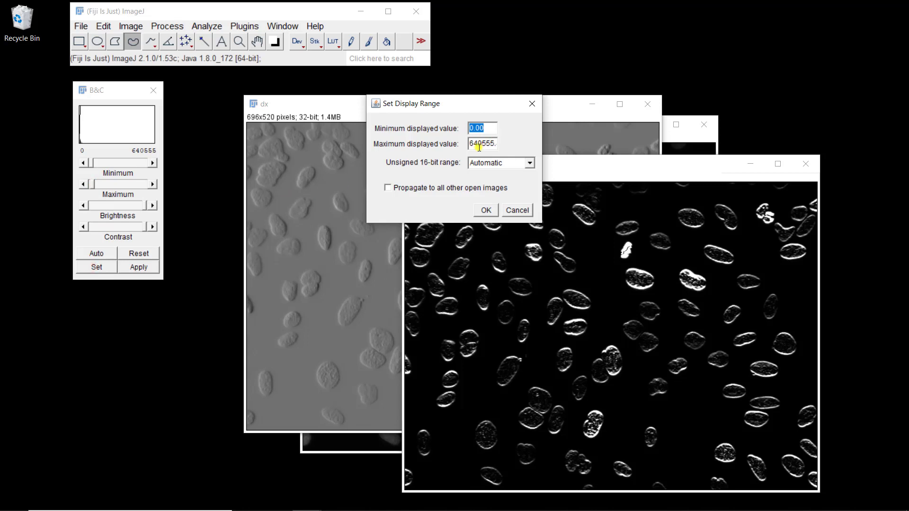
double_click(478, 147)
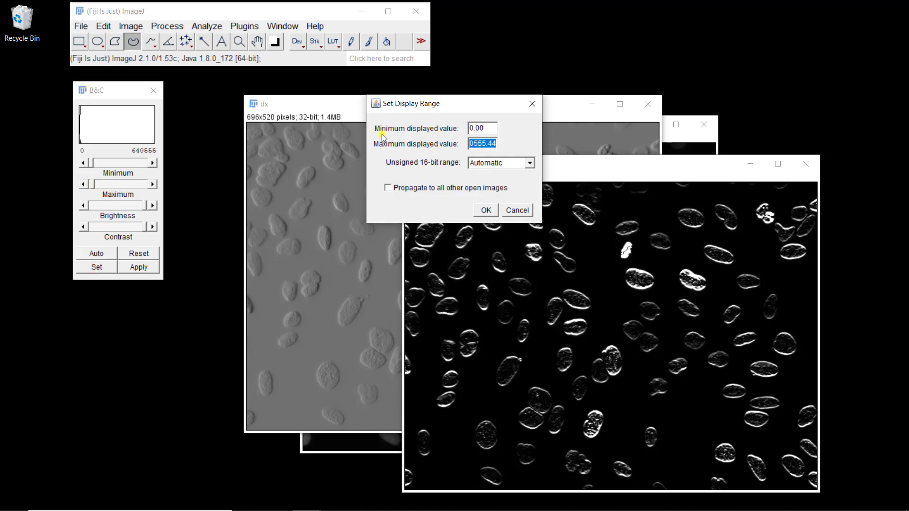
text(10000)
click(488, 210)
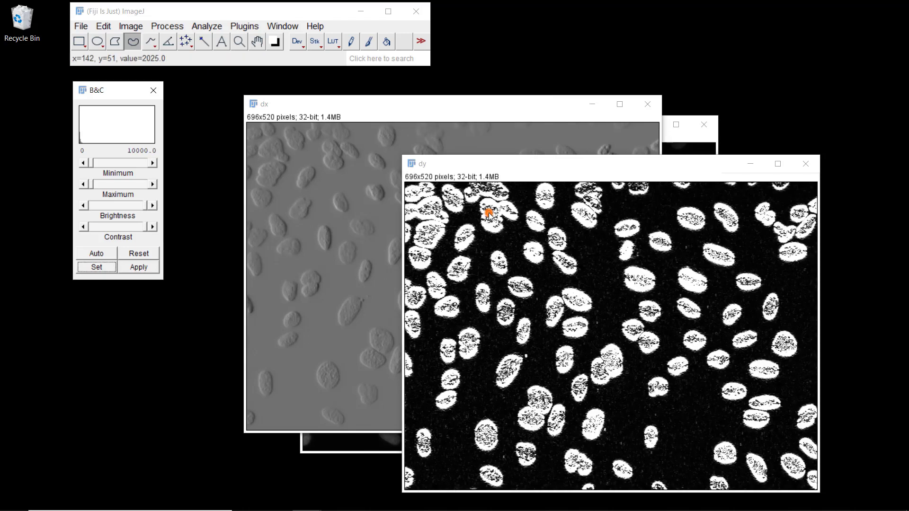
- Raise the maximum displayed value of the squared dy image to 100000
click(97, 267)
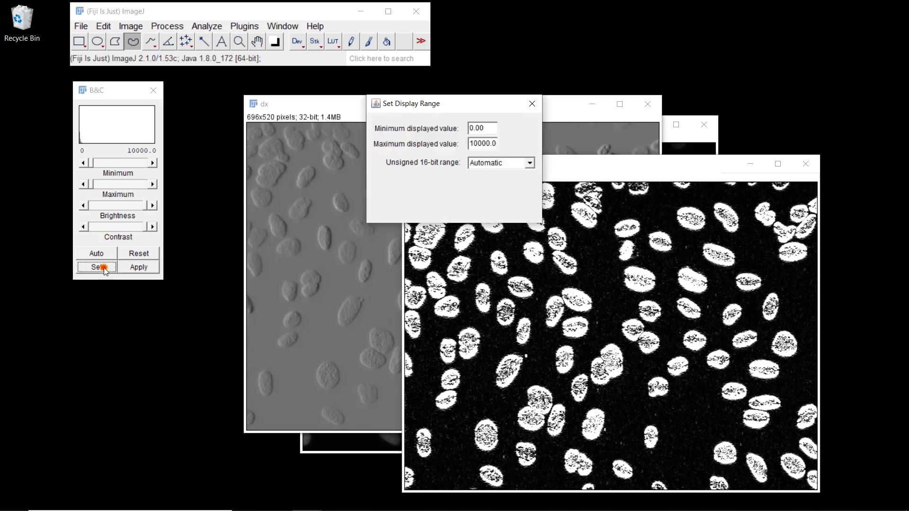
double_click(482, 144)
text(100000.0)
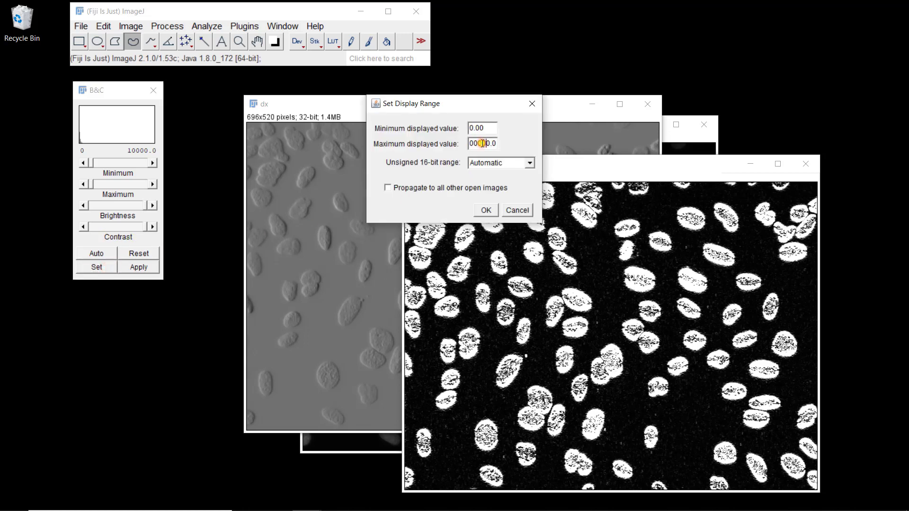
click(486, 211)
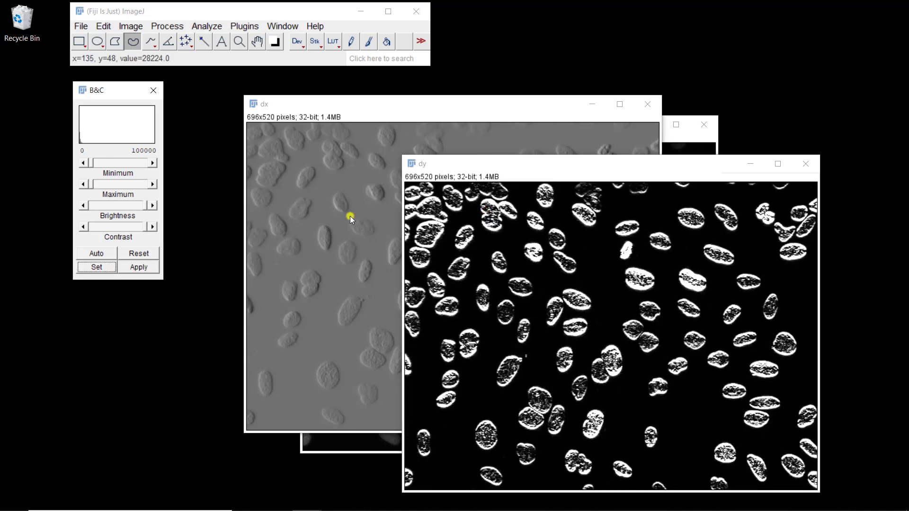
- Set the maximum displayed value of the squared dy image to 300000
click(96, 267)
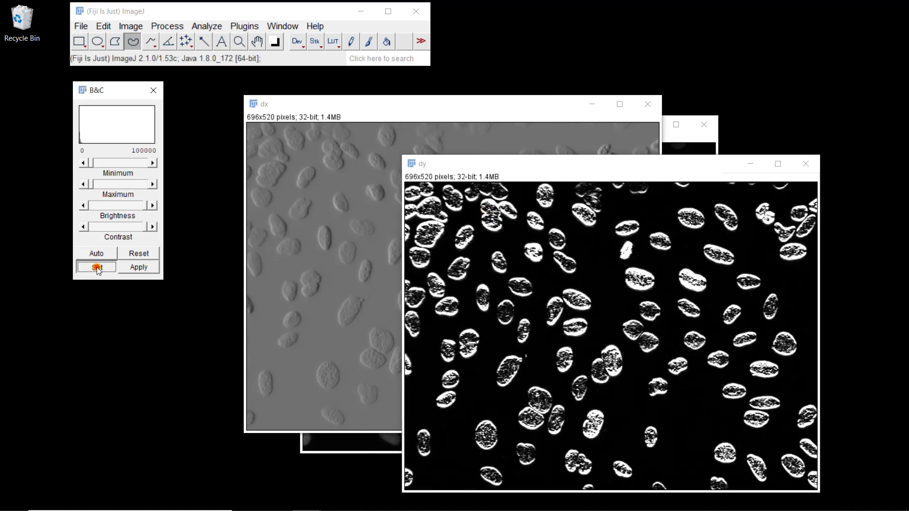
double_click(474, 144)
key(Home)
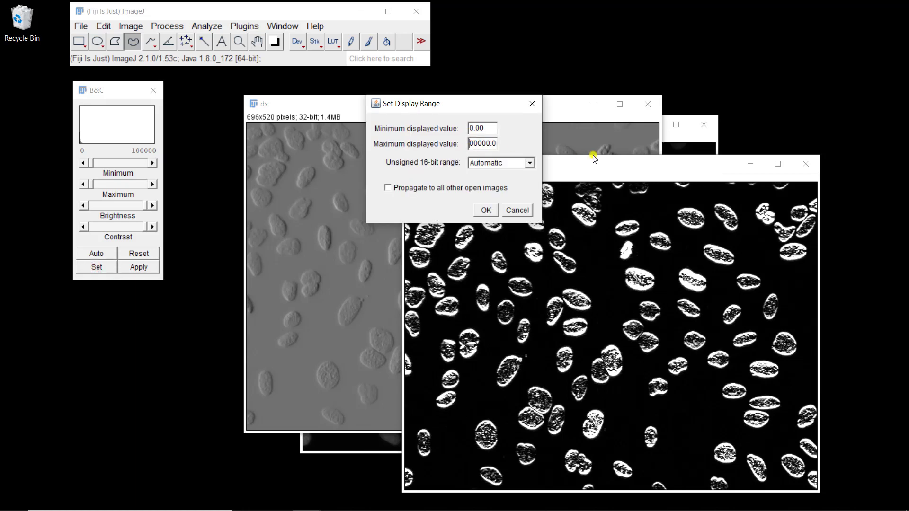
key(Return)
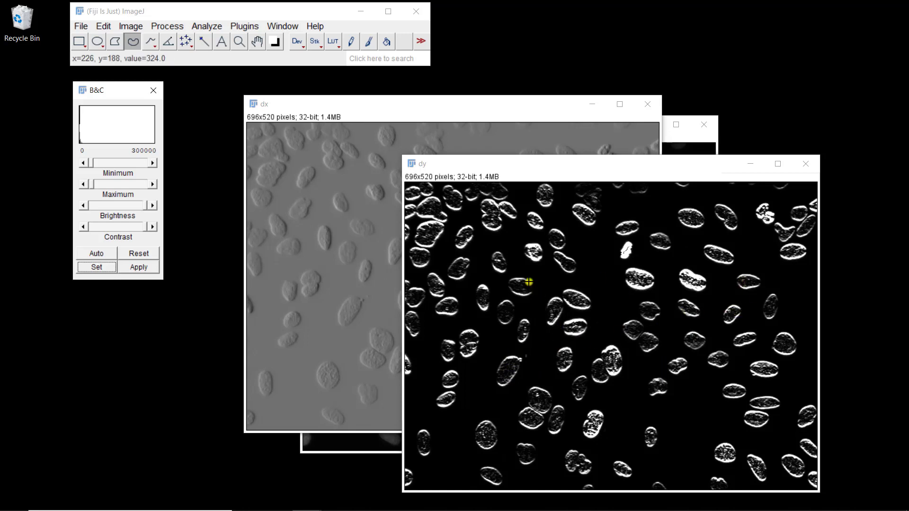
- Square the pixel values of the dx image
click(425, 107)
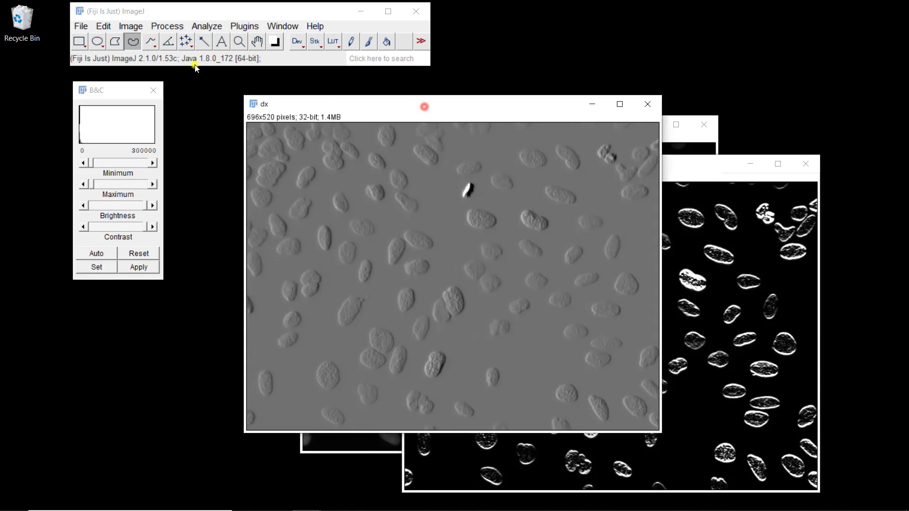
click(164, 30)
mouse_move(188, 161)
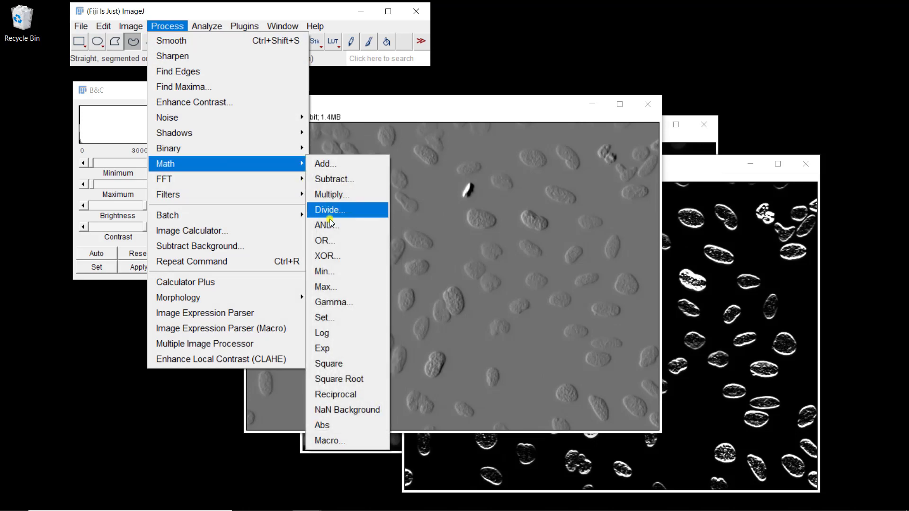
click(331, 365)
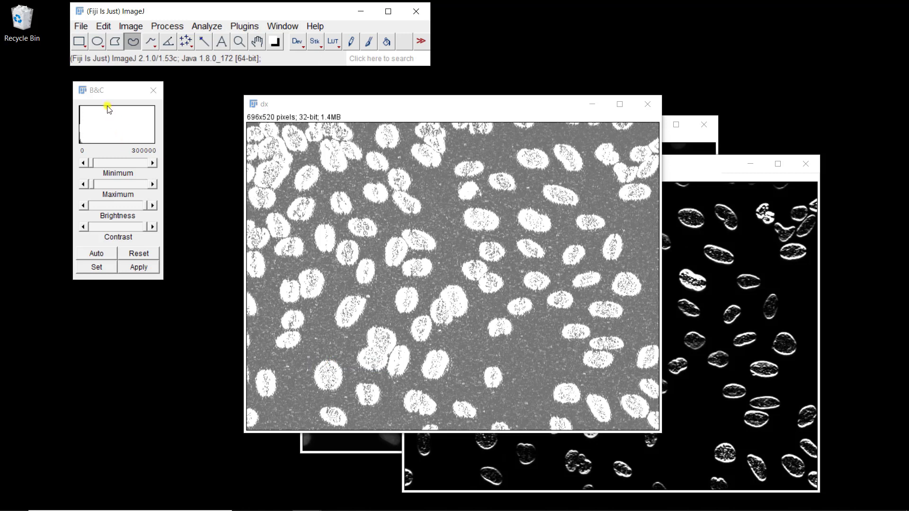
- Adjust the squared dx image's display range to 0 to about 338234 and separate its window from dy for comparison
click(114, 85)
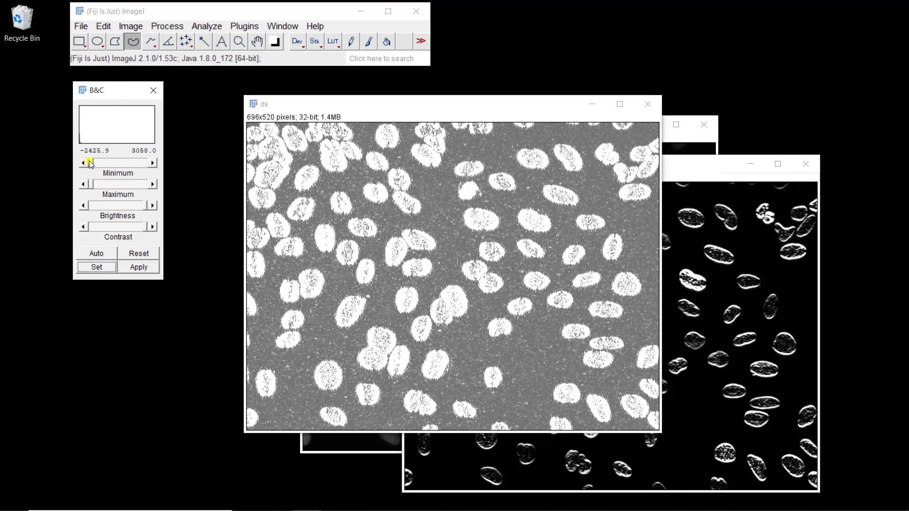
drag(97, 184, 93, 185)
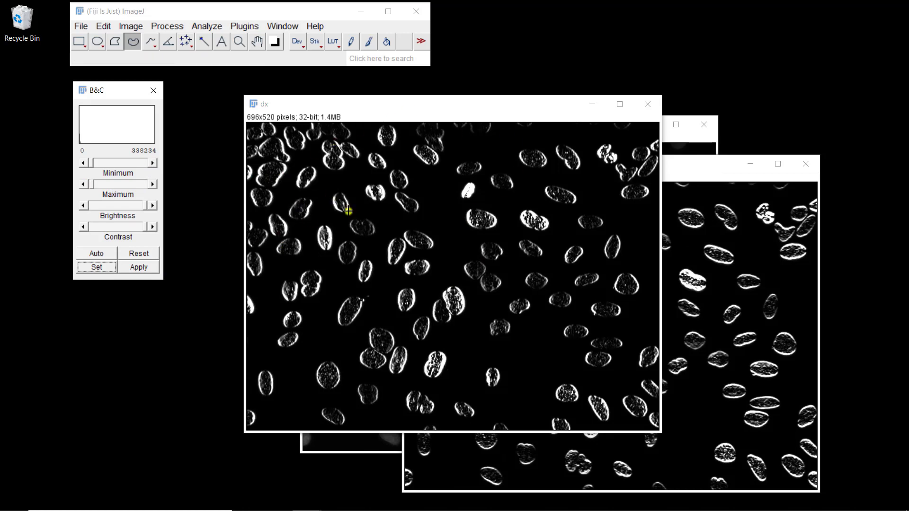
drag(452, 111, 393, 84)
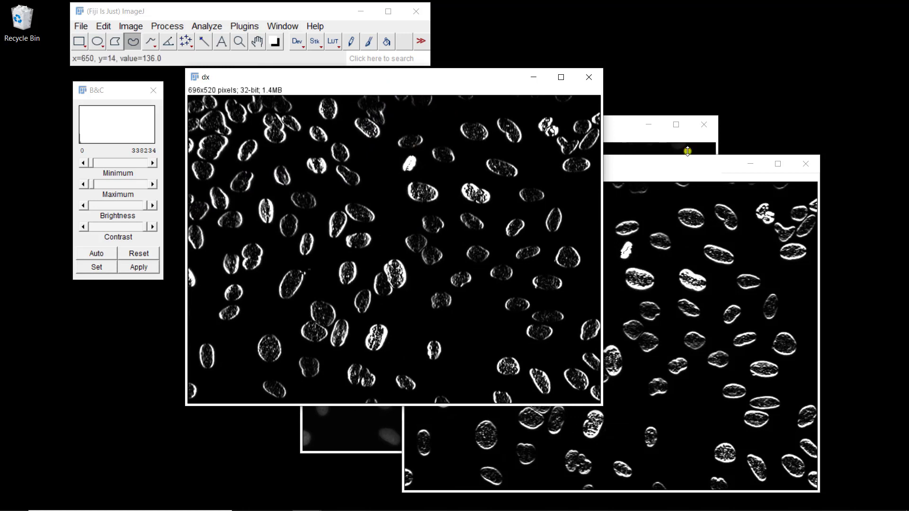
click(652, 178)
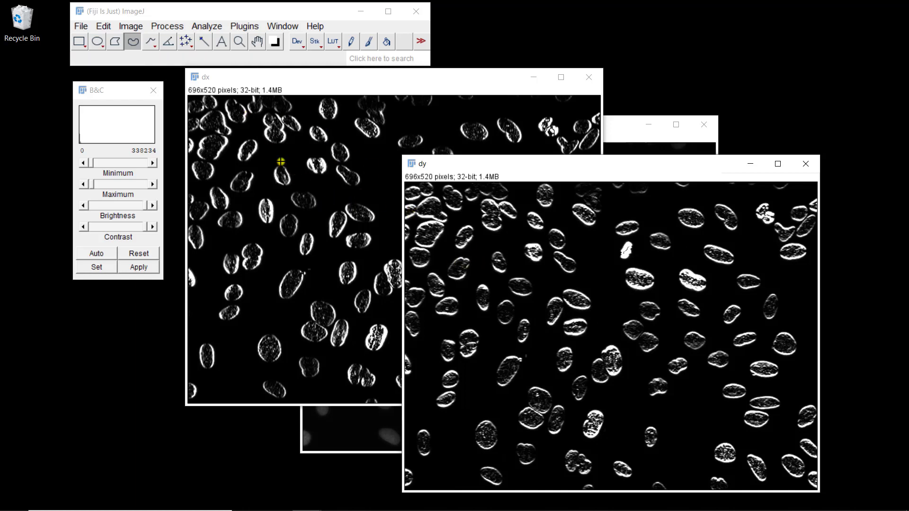
- Add the squared dx and dy images with the Image Calculator, creating a new window with a 32-bit float result
click(171, 27)
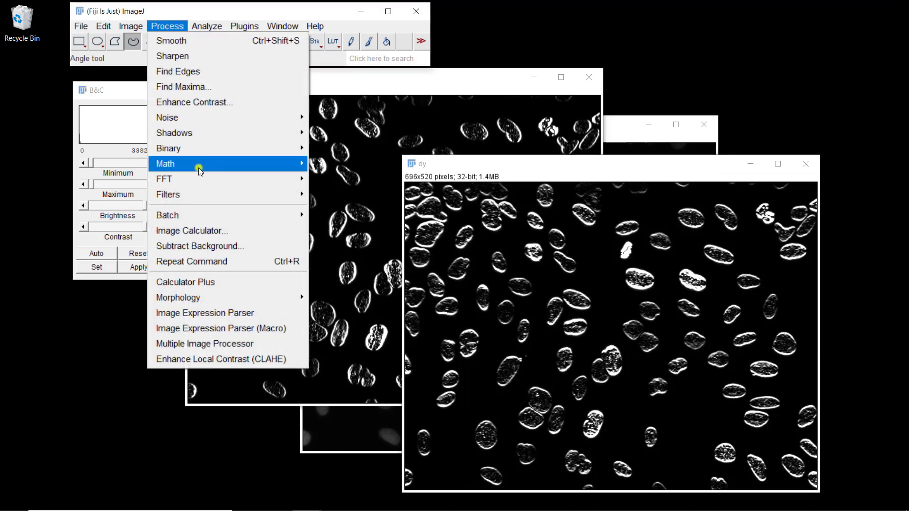
click(195, 232)
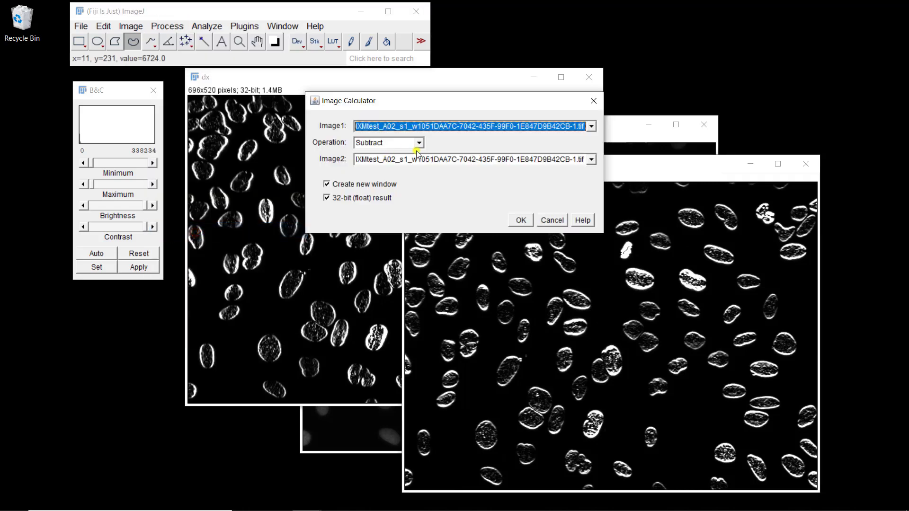
click(451, 129)
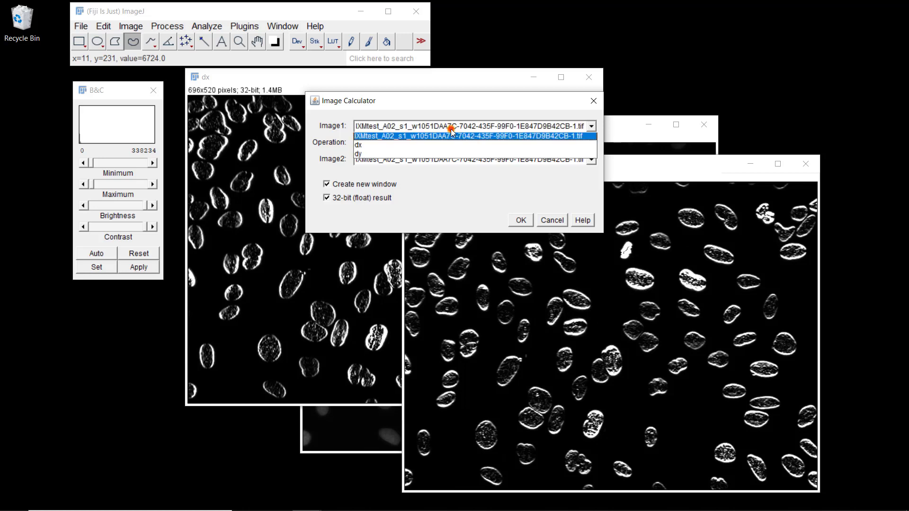
click(405, 147)
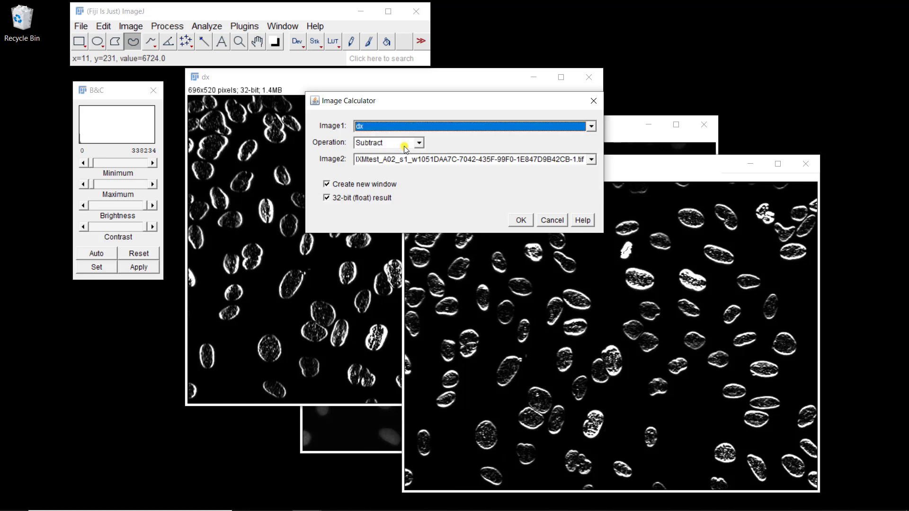
click(419, 143)
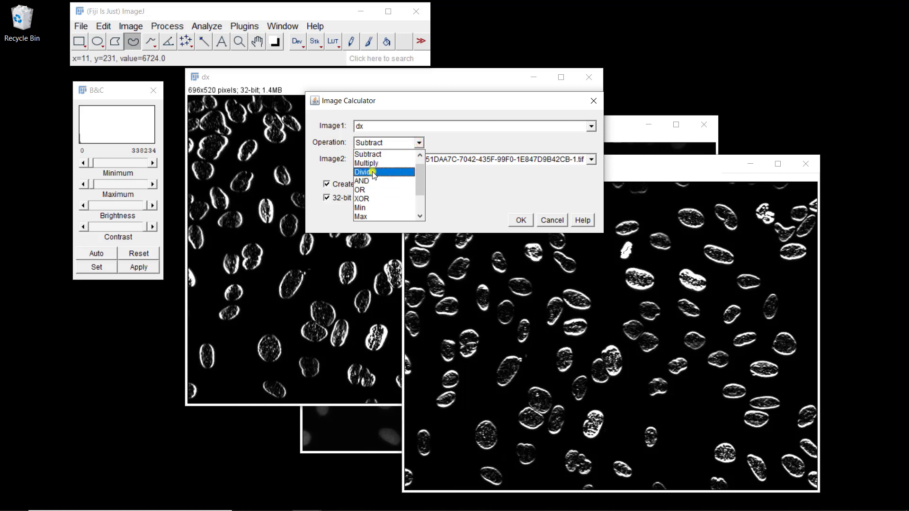
scroll(371, 172, up, 1)
scroll(371, 170, up, 1)
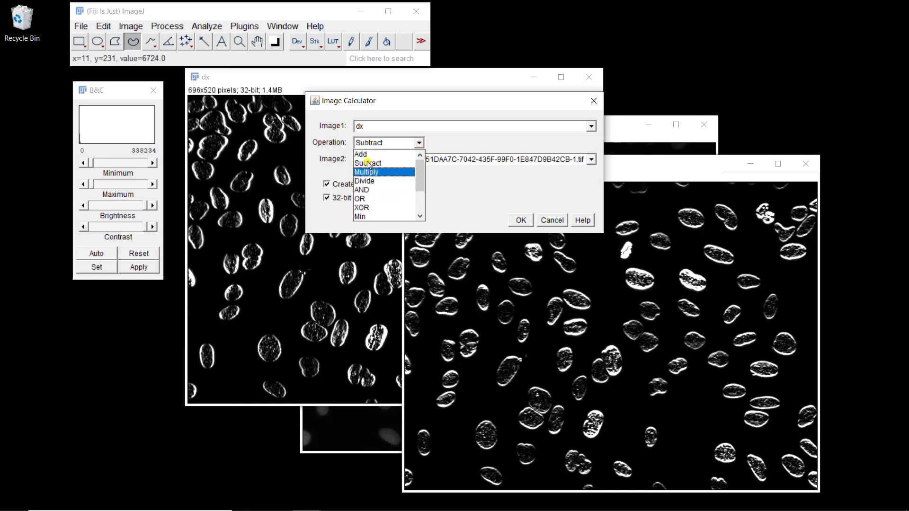
click(365, 154)
click(370, 159)
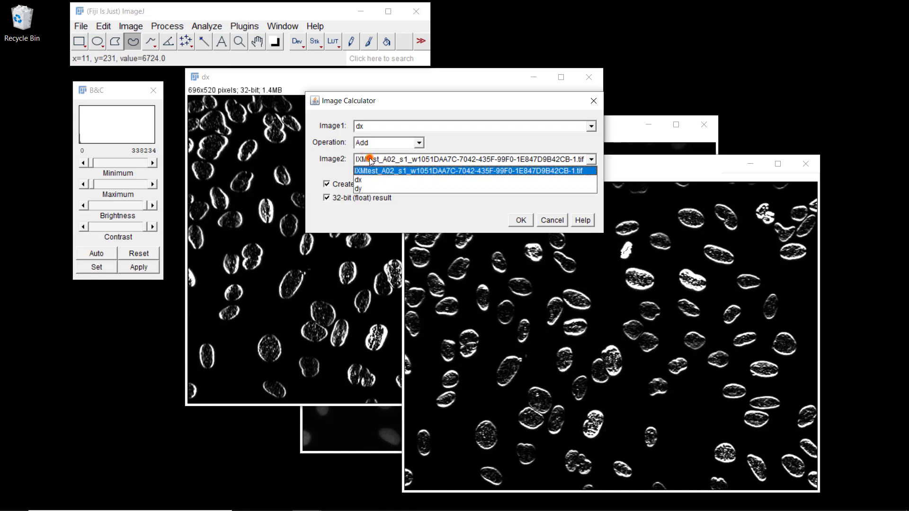
click(364, 188)
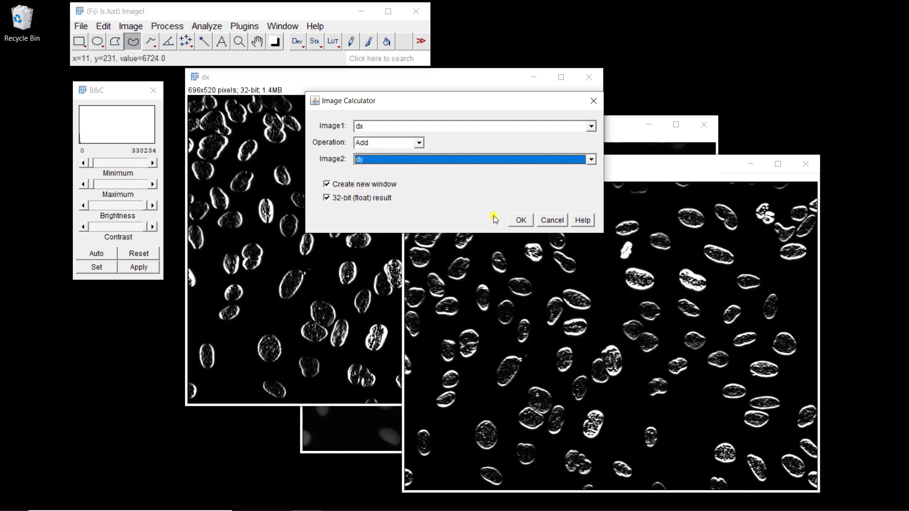
click(520, 221)
- Move the summed result image over the dx window and adjust its display range to 0 to about 2187568
click(505, 157)
drag(506, 160, 378, 106)
click(126, 89)
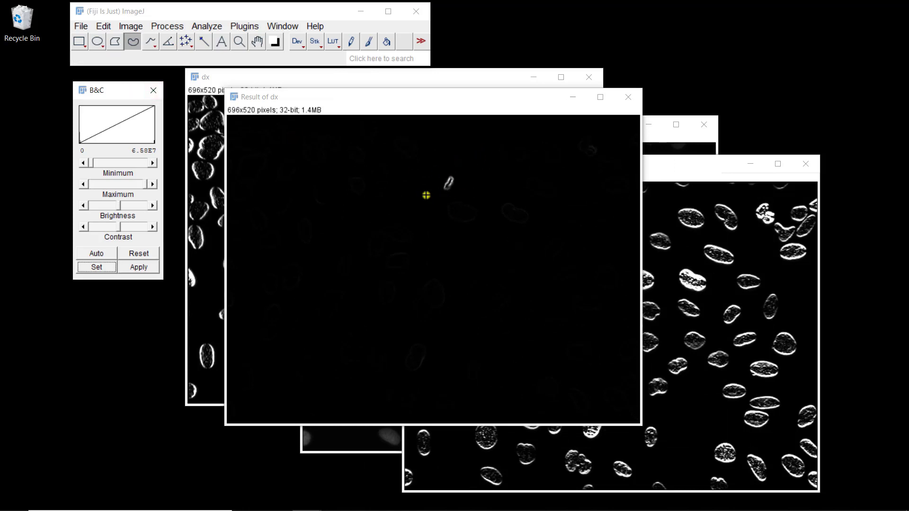
click(126, 182)
drag(144, 184, 91, 196)
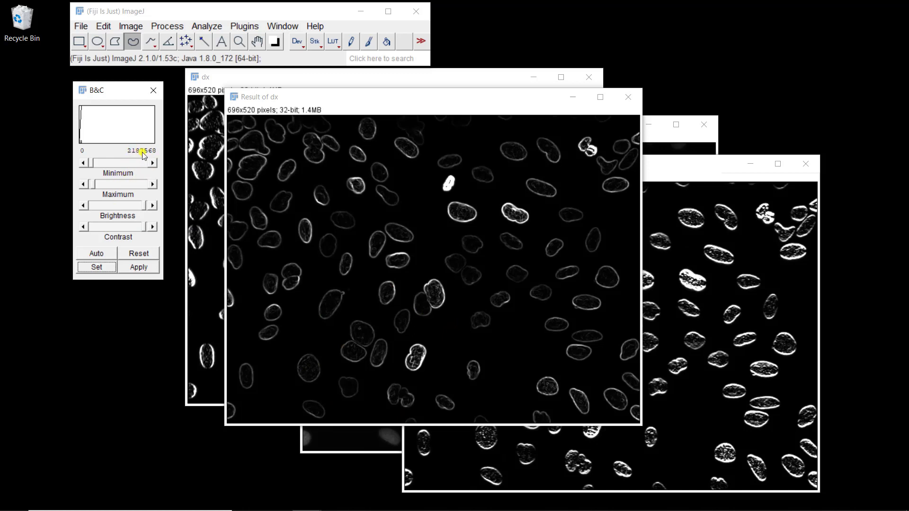
- Set the maximum displayed value of the summed result image to 1000000
click(97, 268)
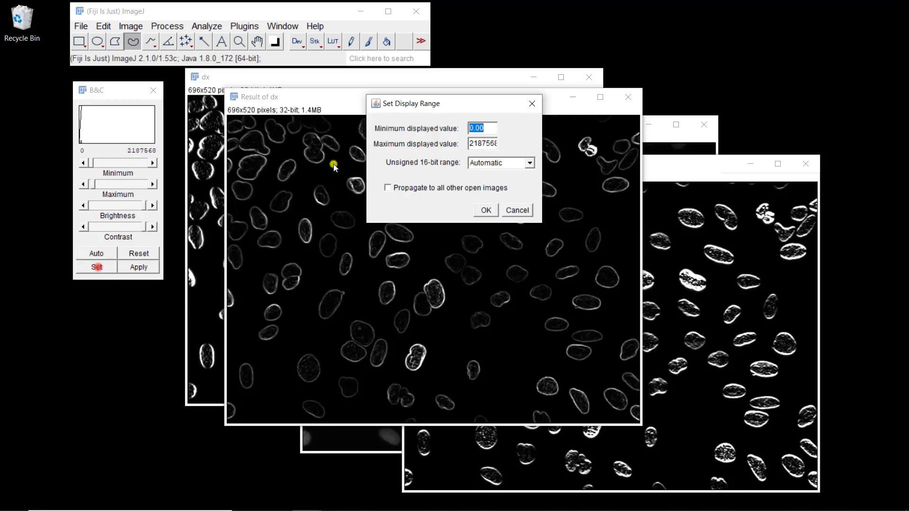
click(476, 143)
text(1)
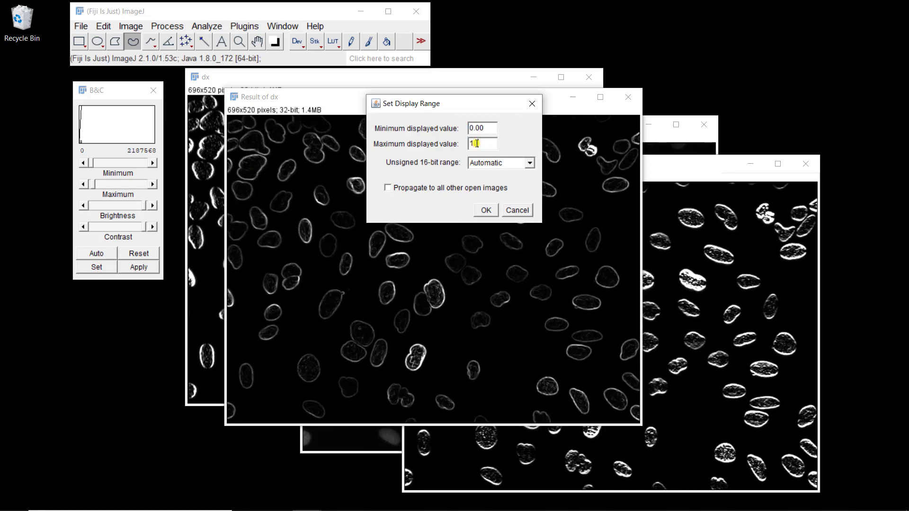
text(000000)
click(483, 210)
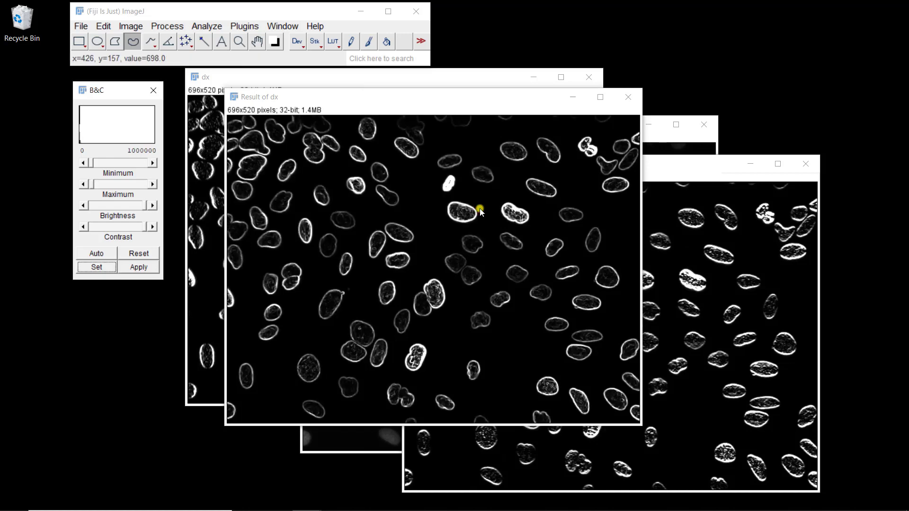